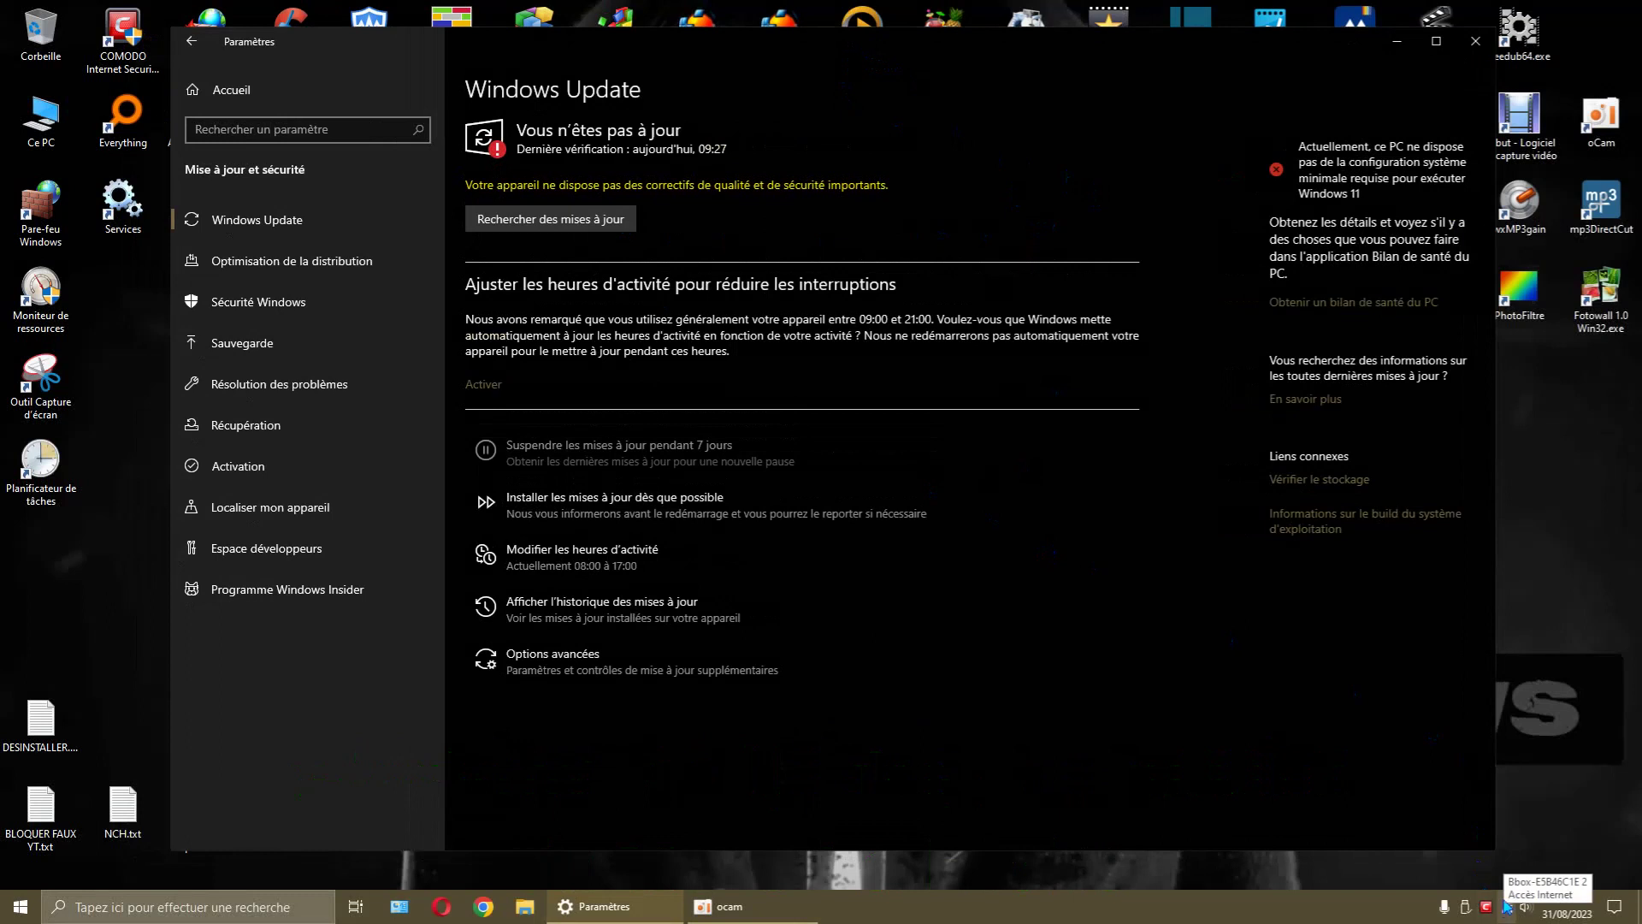
- Check for Windows updates and run the Windows Update troubleshooter from the additional troubleshooters, dismissing it once it finishes
{"action": "left_click", "coordinate": [587, 219]}
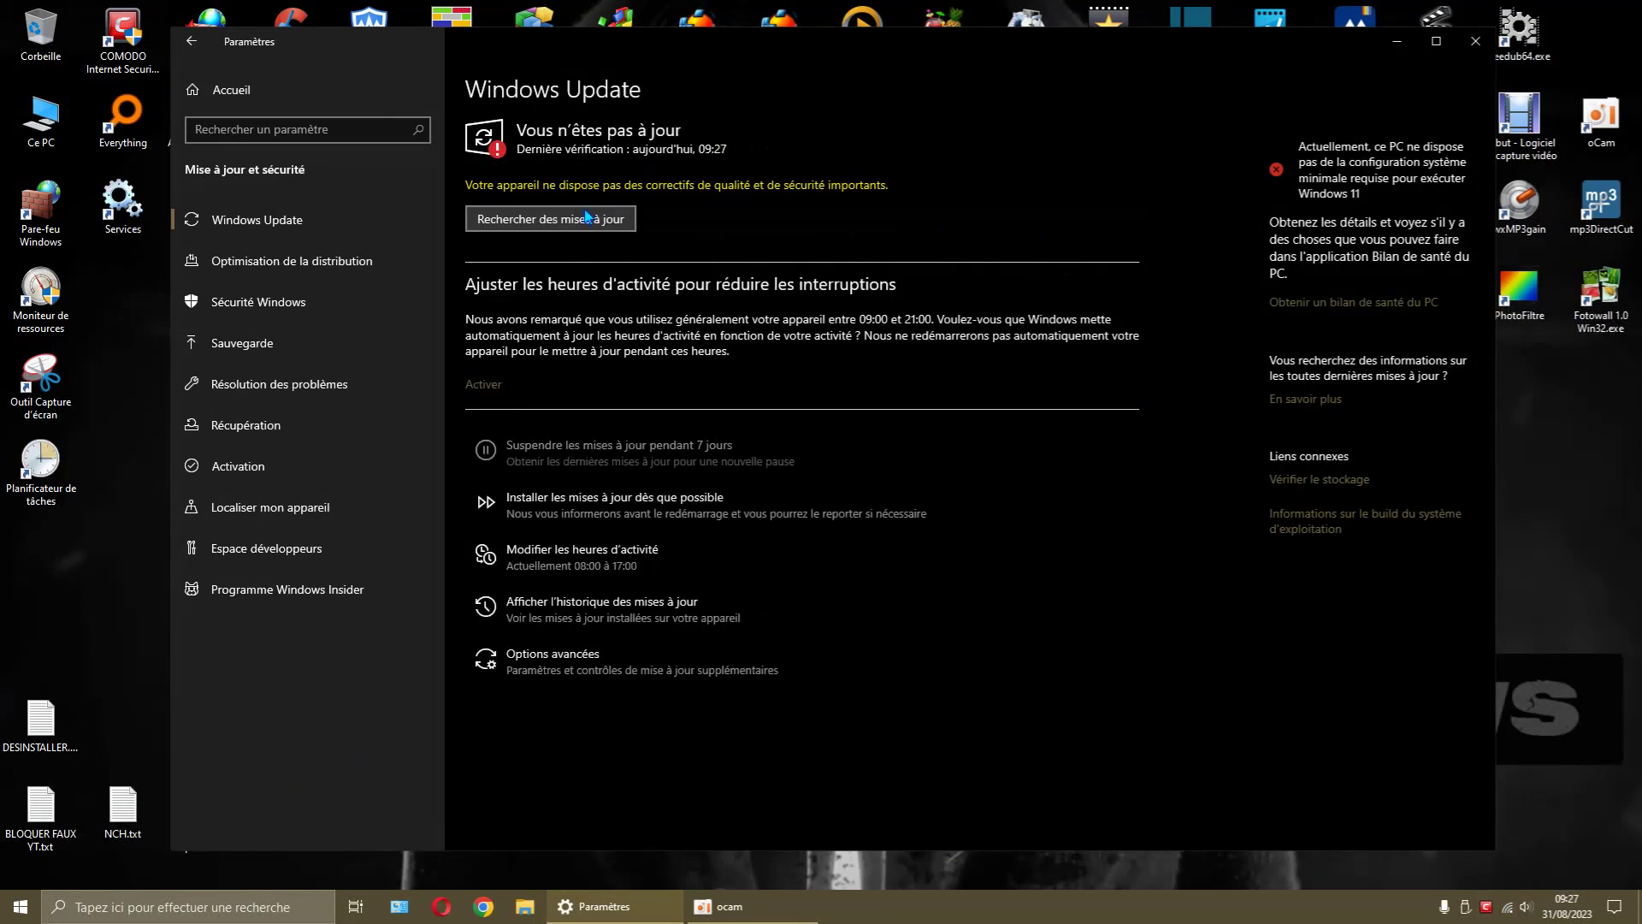
{"action": "left_click", "coordinate": [301, 386]}
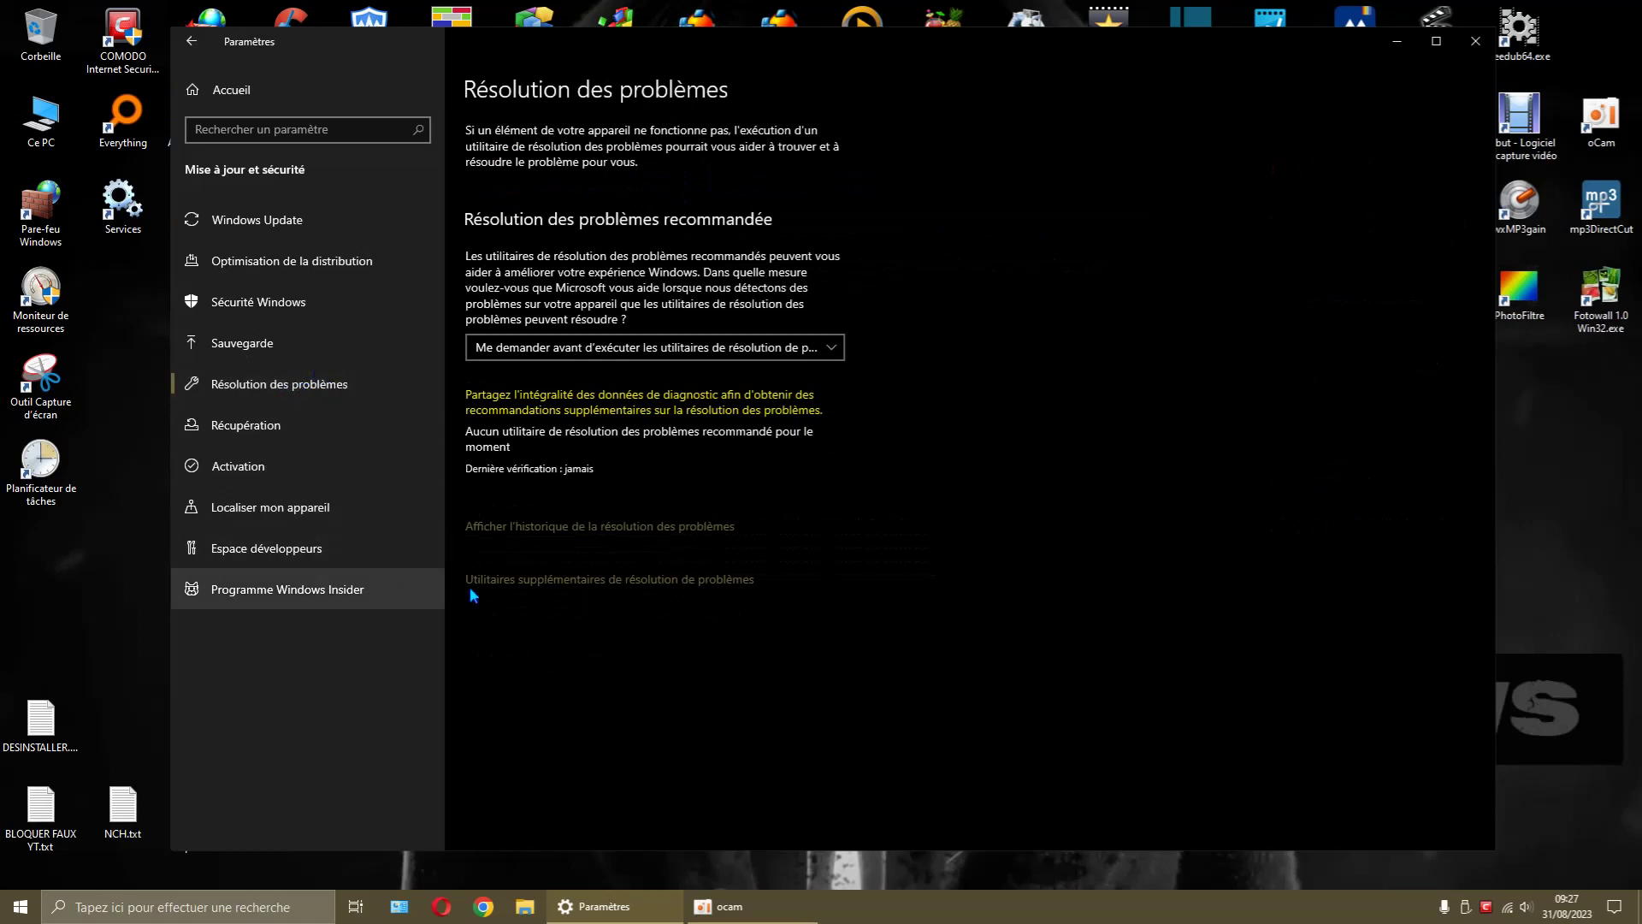
{"action": "left_click", "coordinate": [627, 582]}
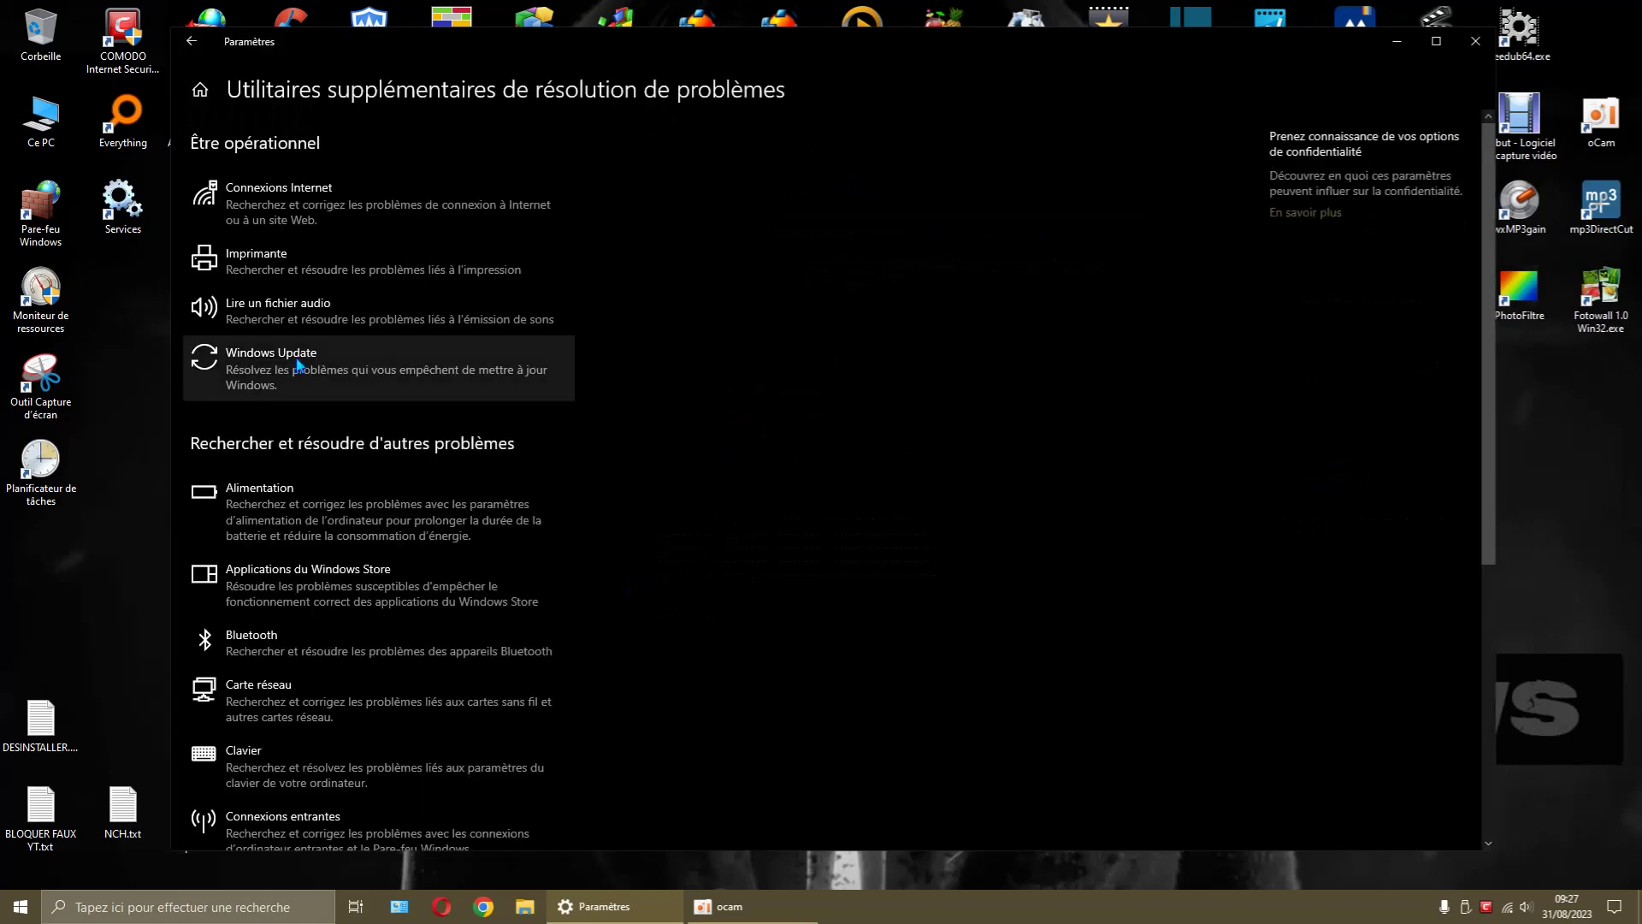
{"action": "left_click", "coordinate": [289, 373]}
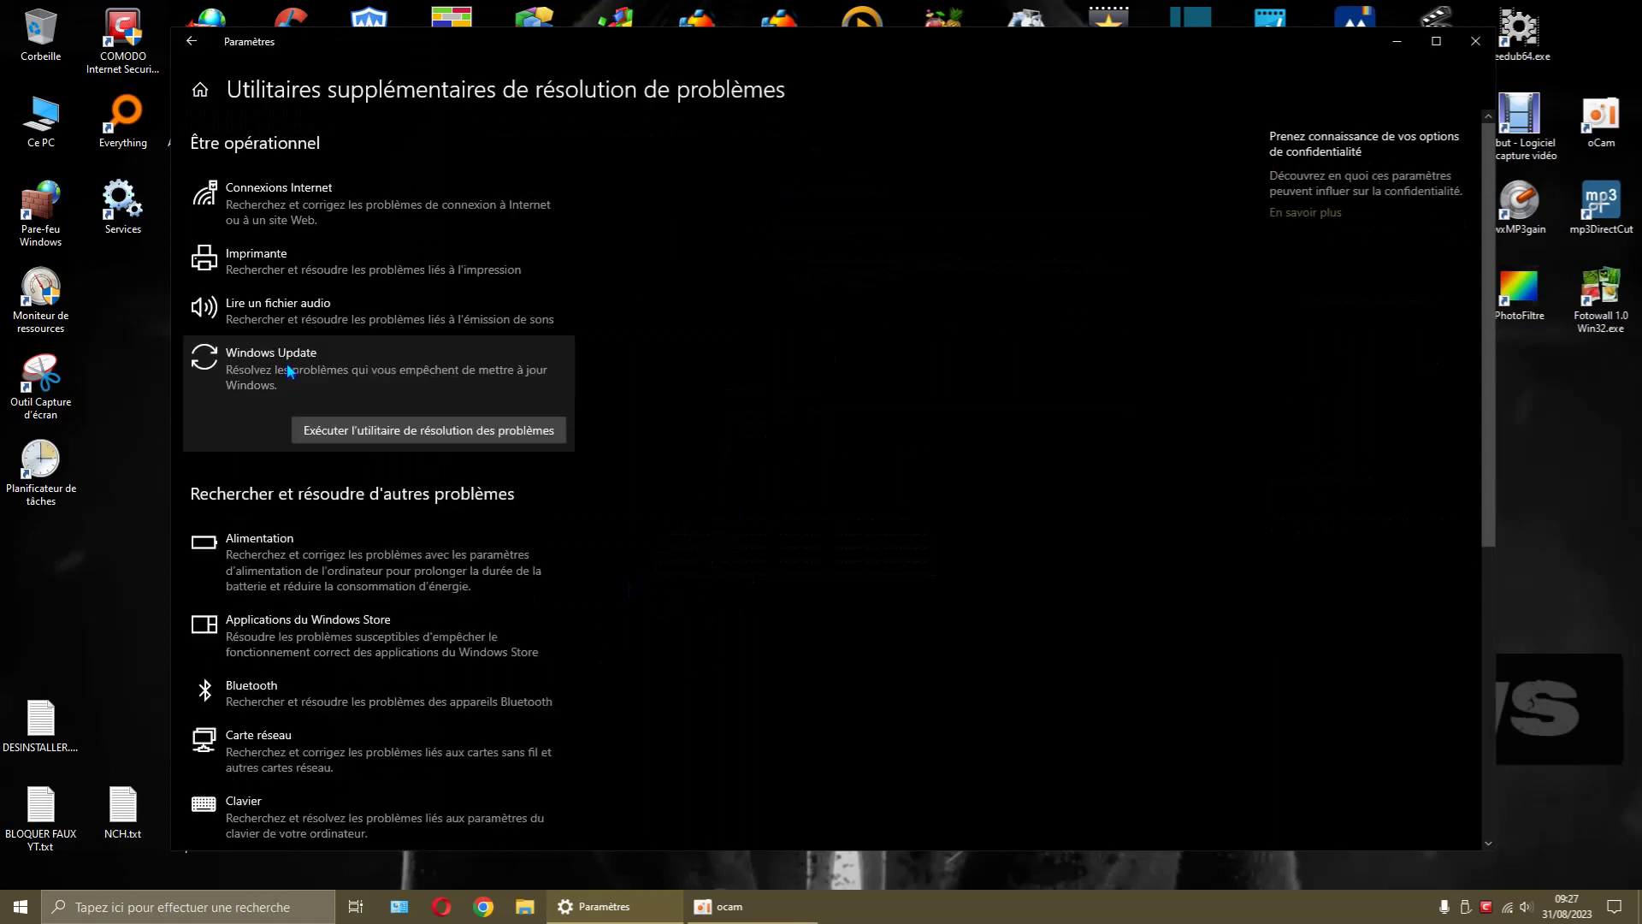
{"action": "left_click", "coordinate": [385, 431]}
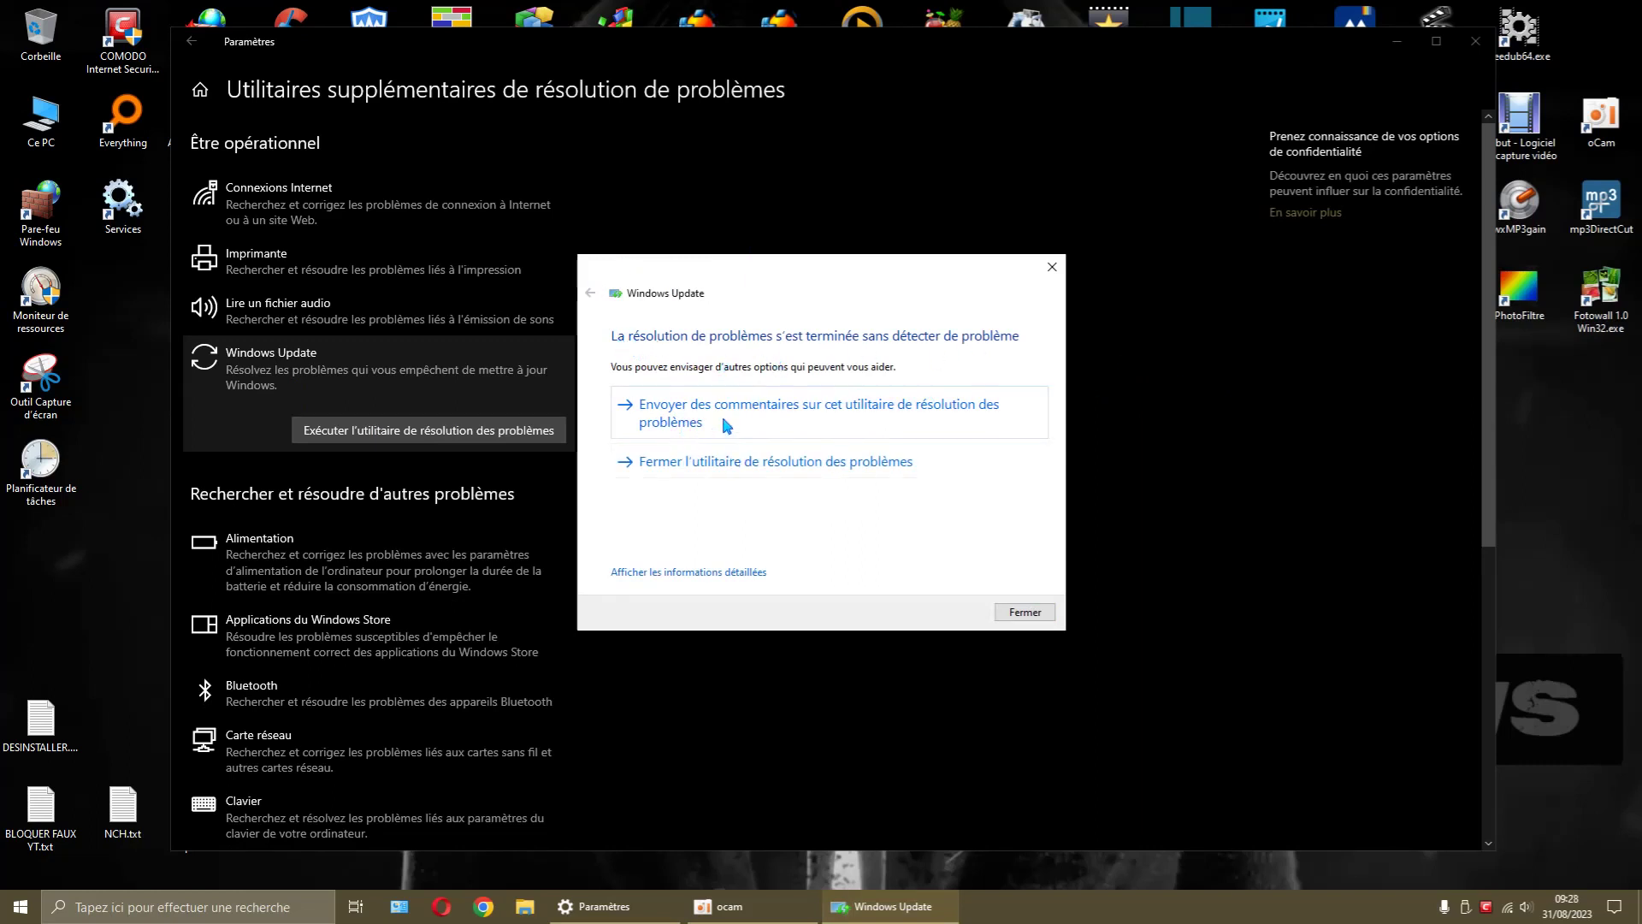
{"action": "left_click", "coordinate": [752, 464]}
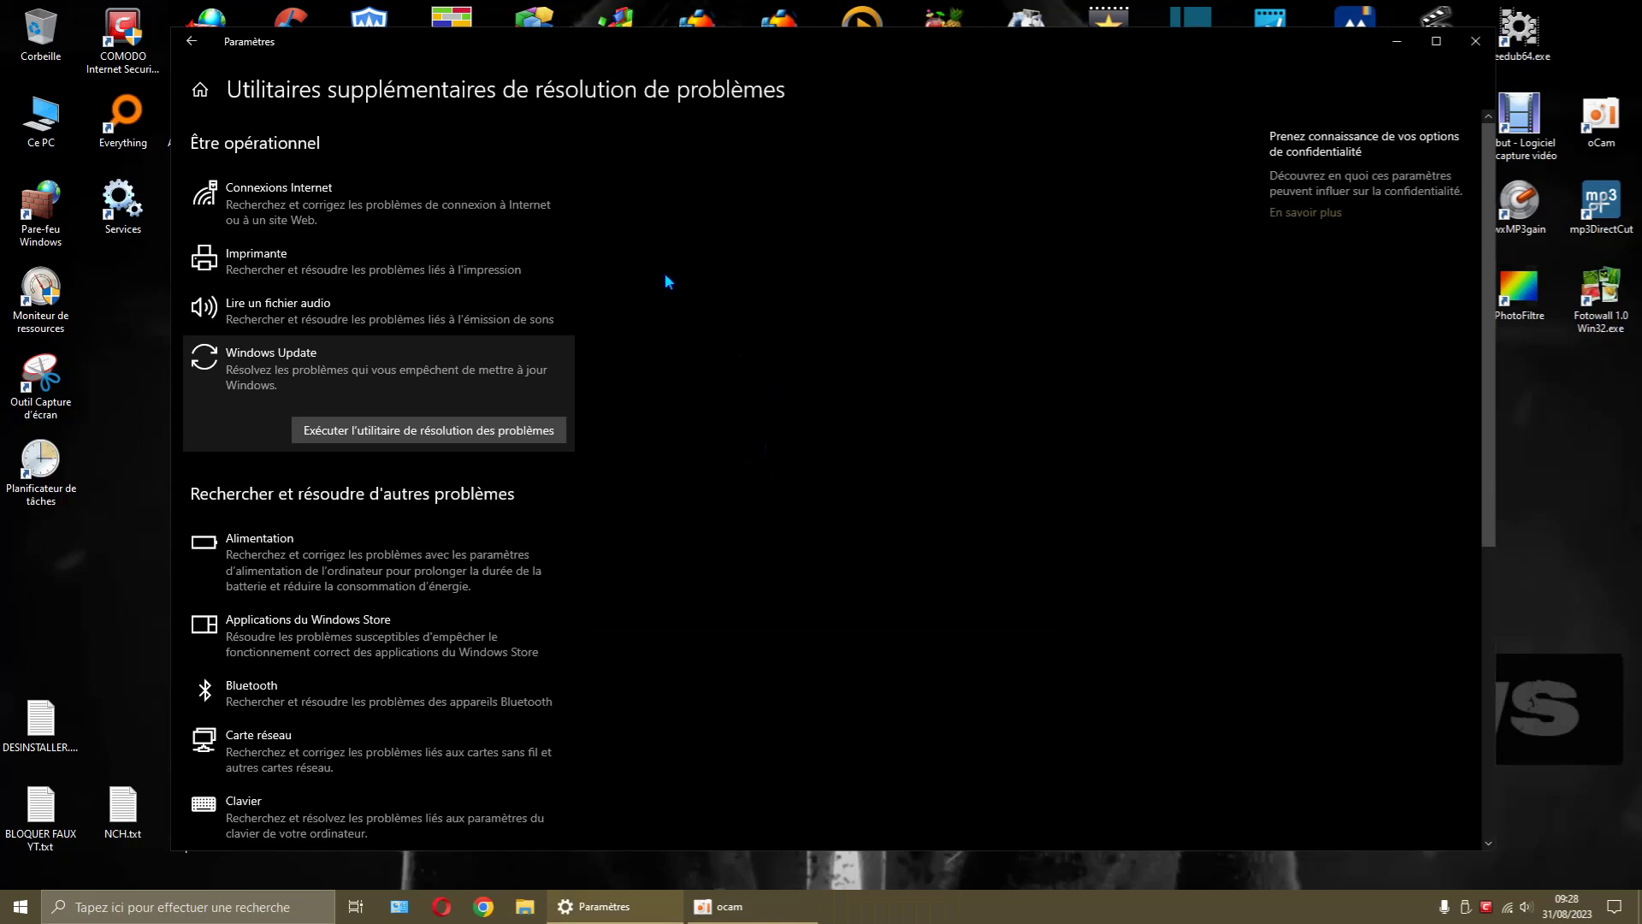
- Return to the Windows Update page and repeat the search for available updates
{"action": "left_click", "coordinate": [191, 47]}
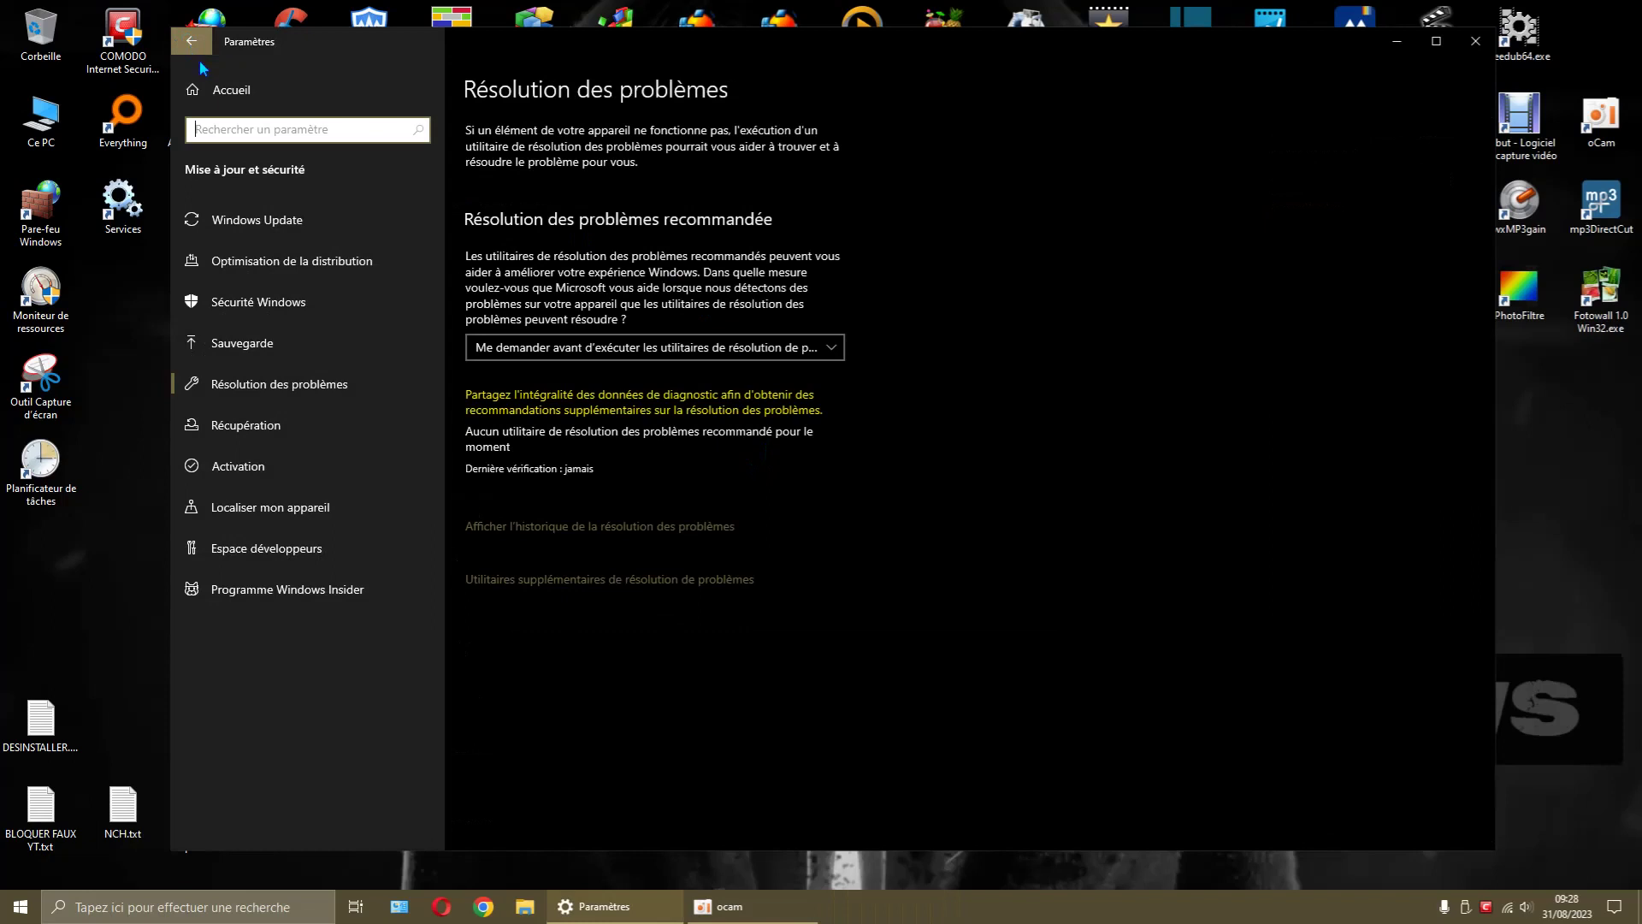
{"action": "left_click", "coordinate": [280, 221]}
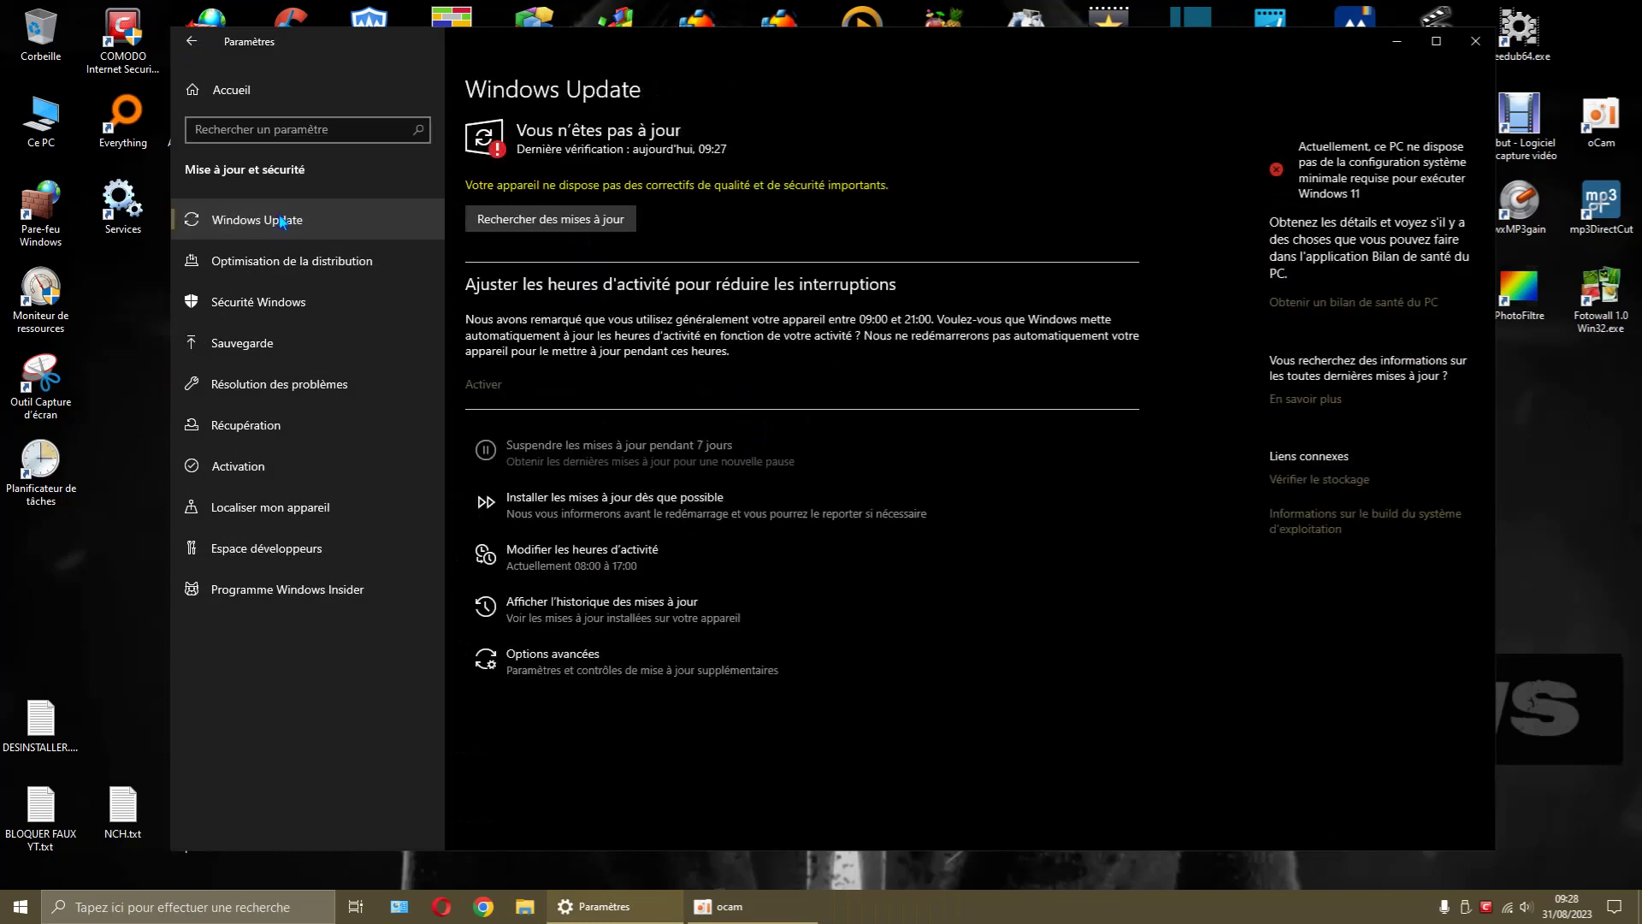
{"action": "left_click", "coordinate": [554, 220]}
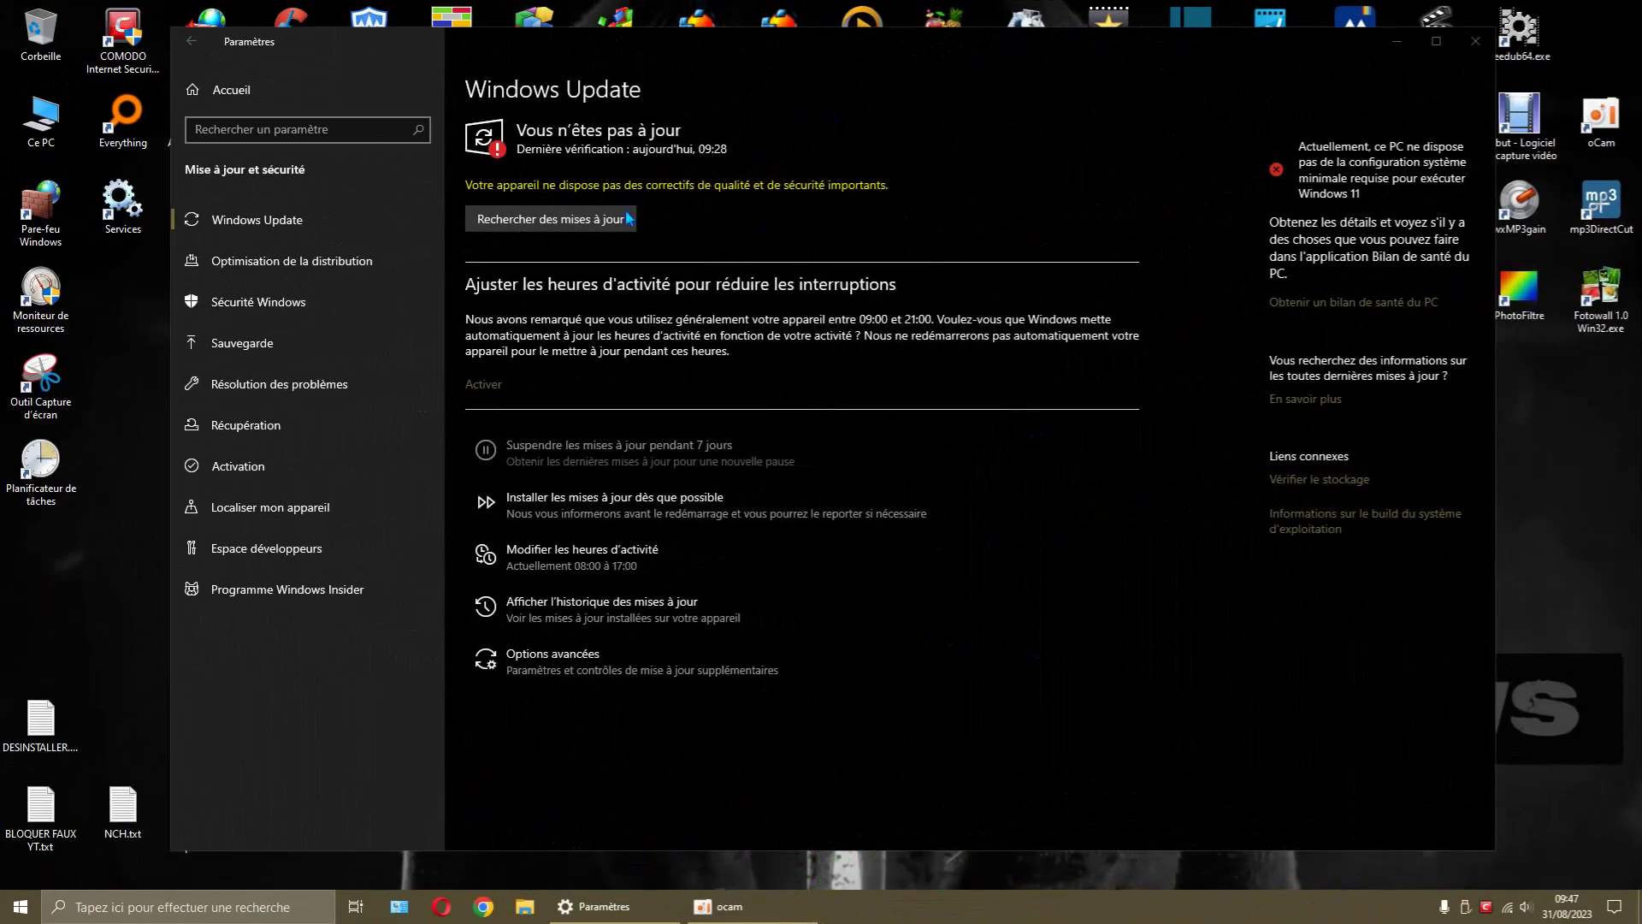
{"action": "left_click", "coordinate": [602, 221]}
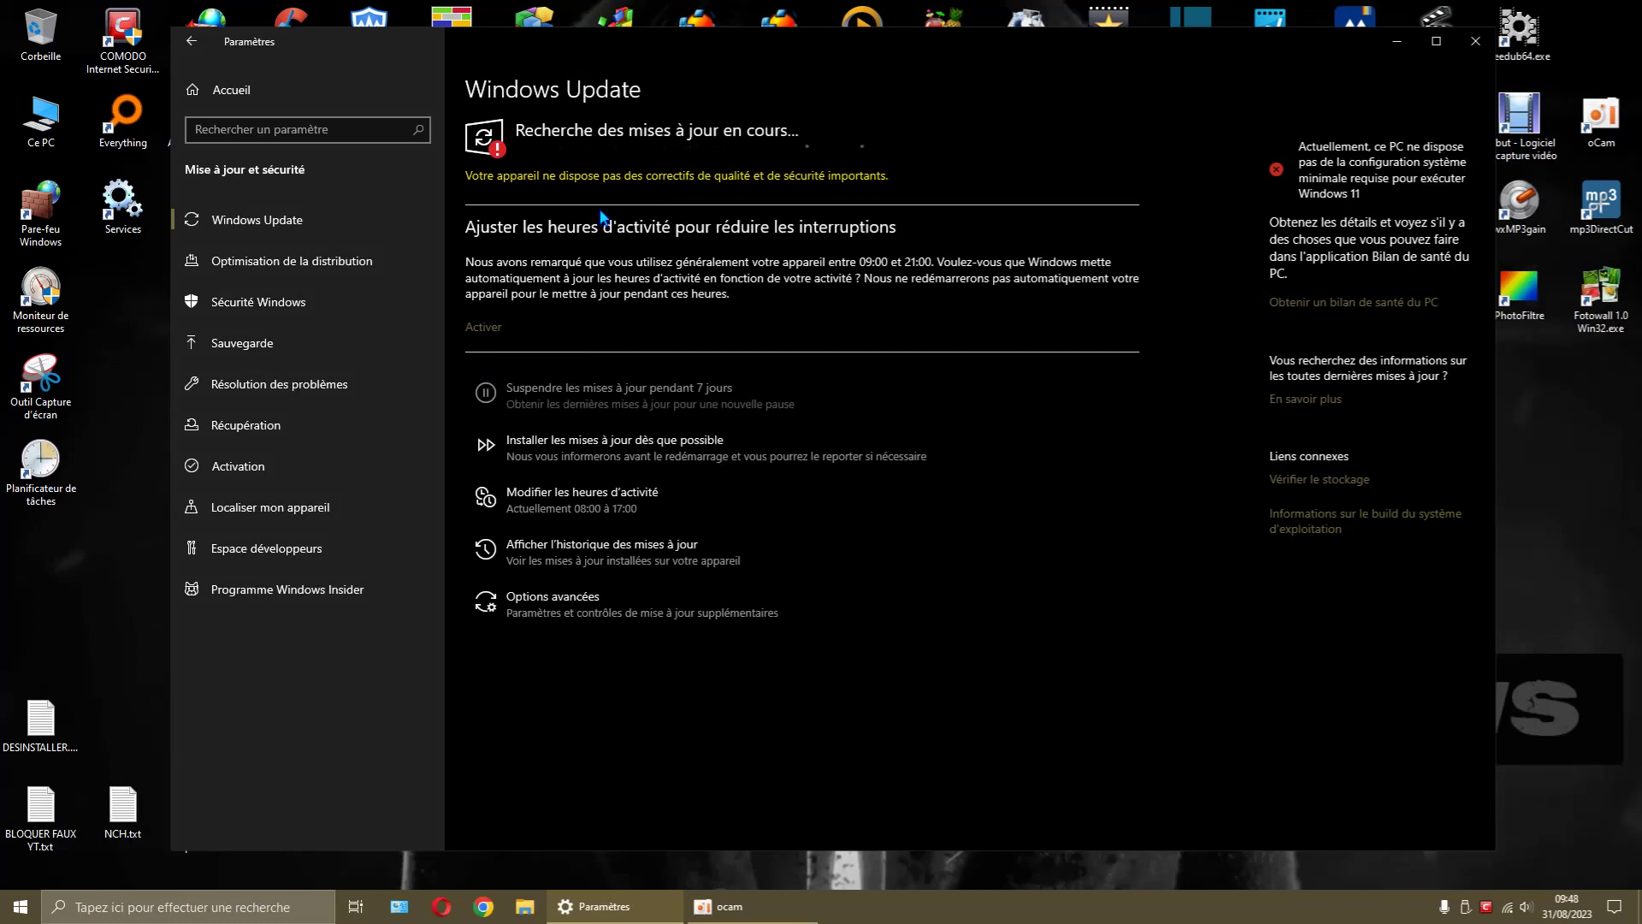
{"action": "left_click", "coordinate": [604, 221]}
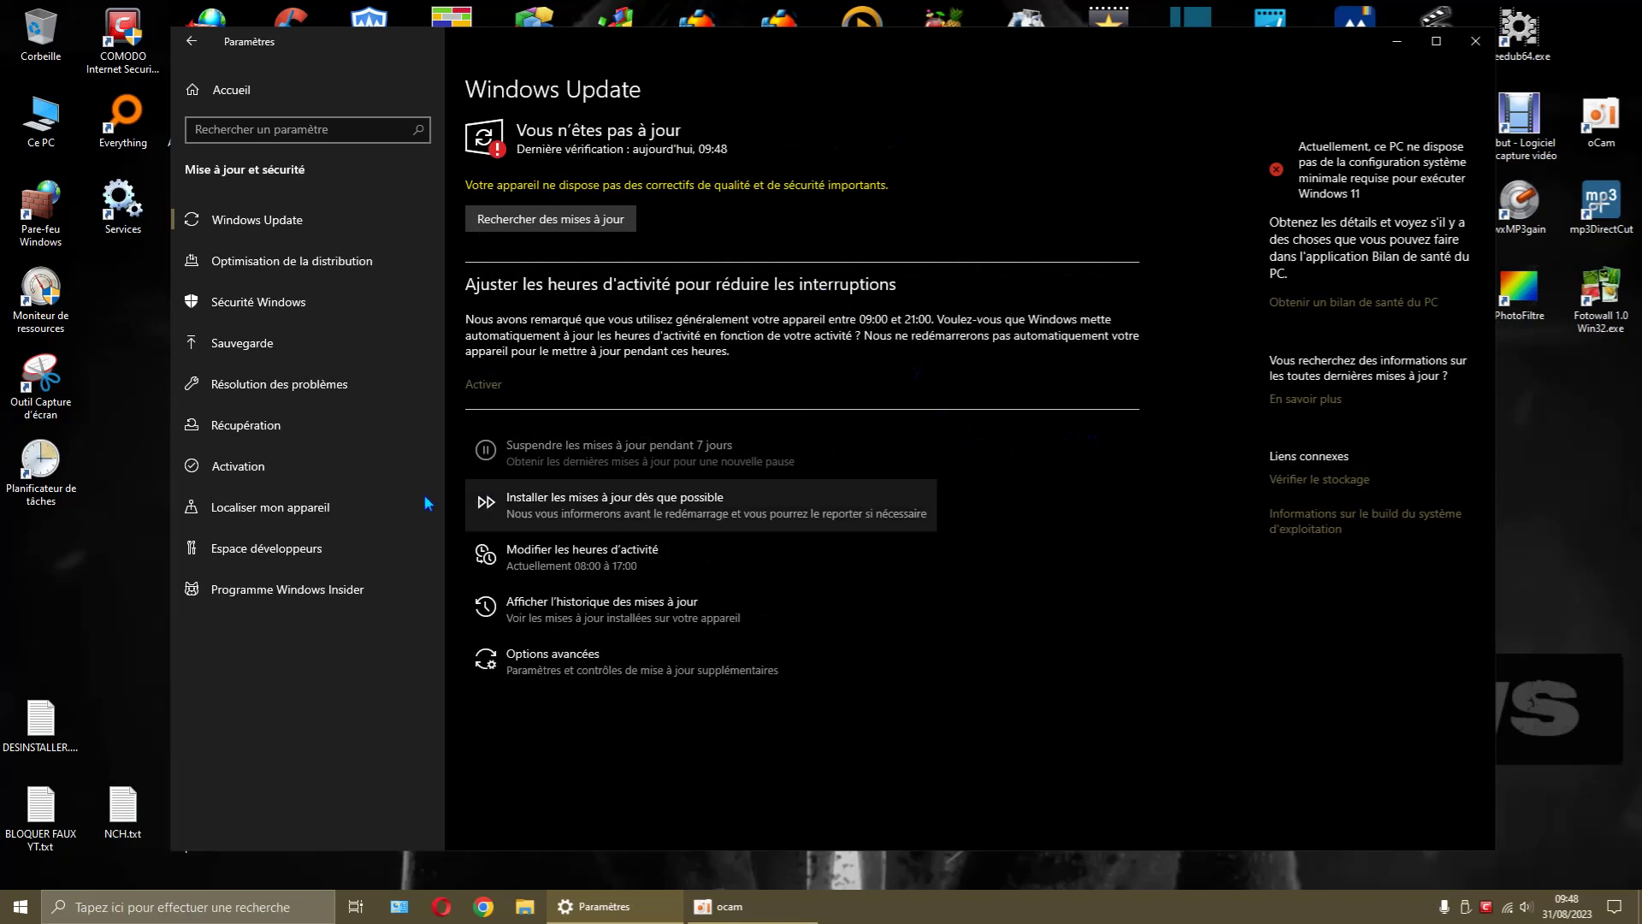
- Run the additional Windows Update troubleshooter a second time, and close both its report and the Settings window
{"action": "left_click", "coordinate": [331, 396]}
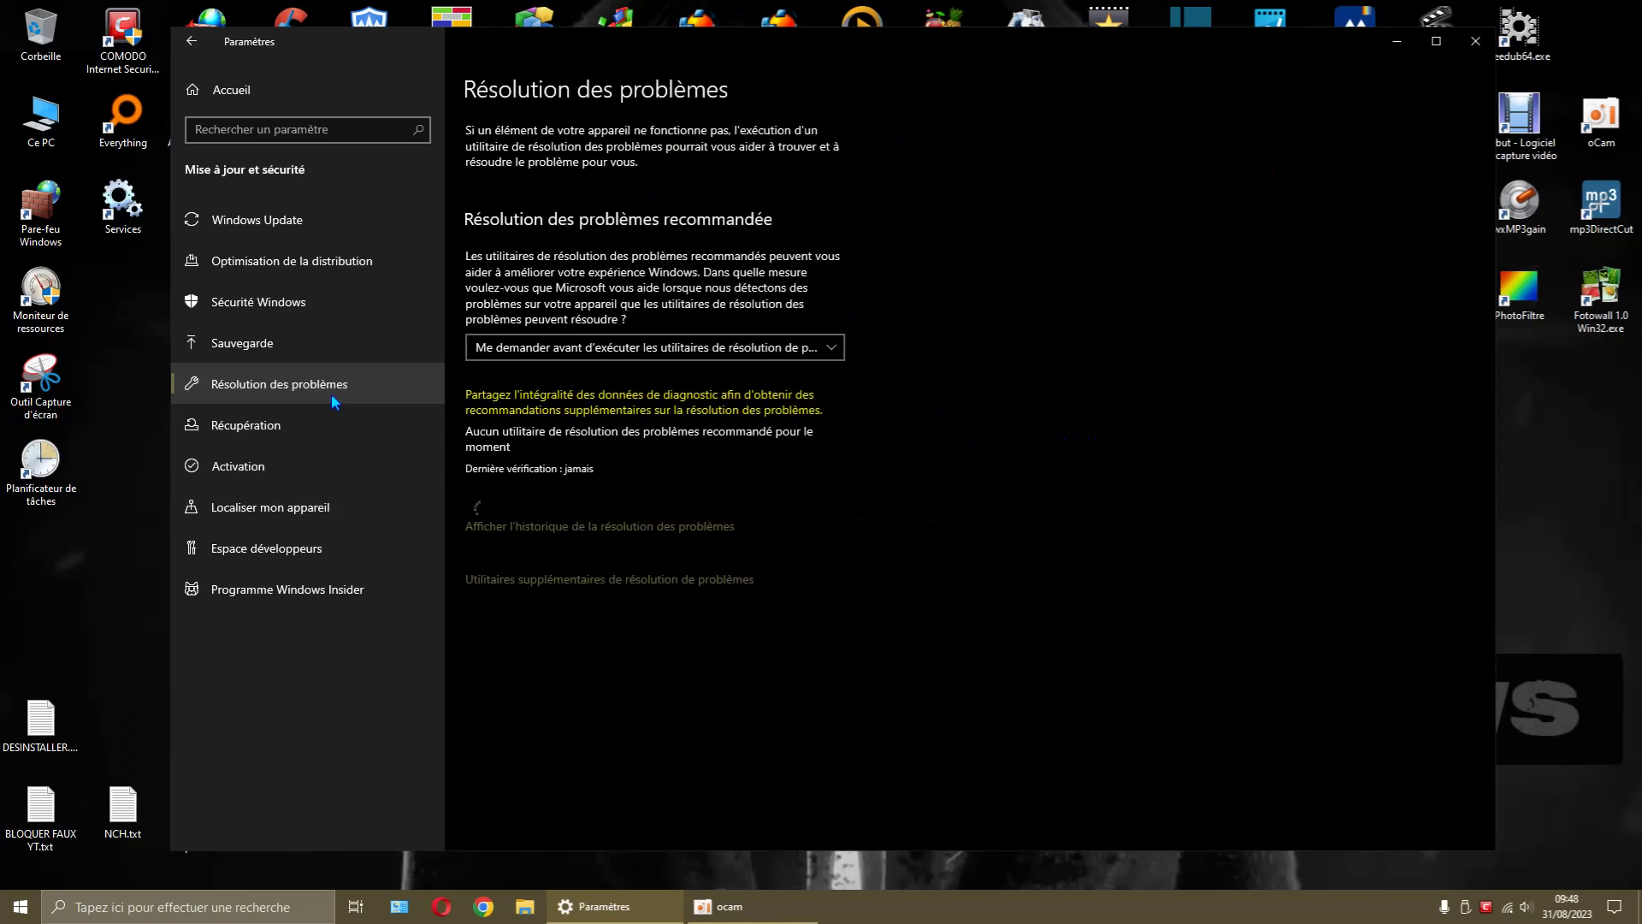
{"action": "left_click", "coordinate": [613, 580]}
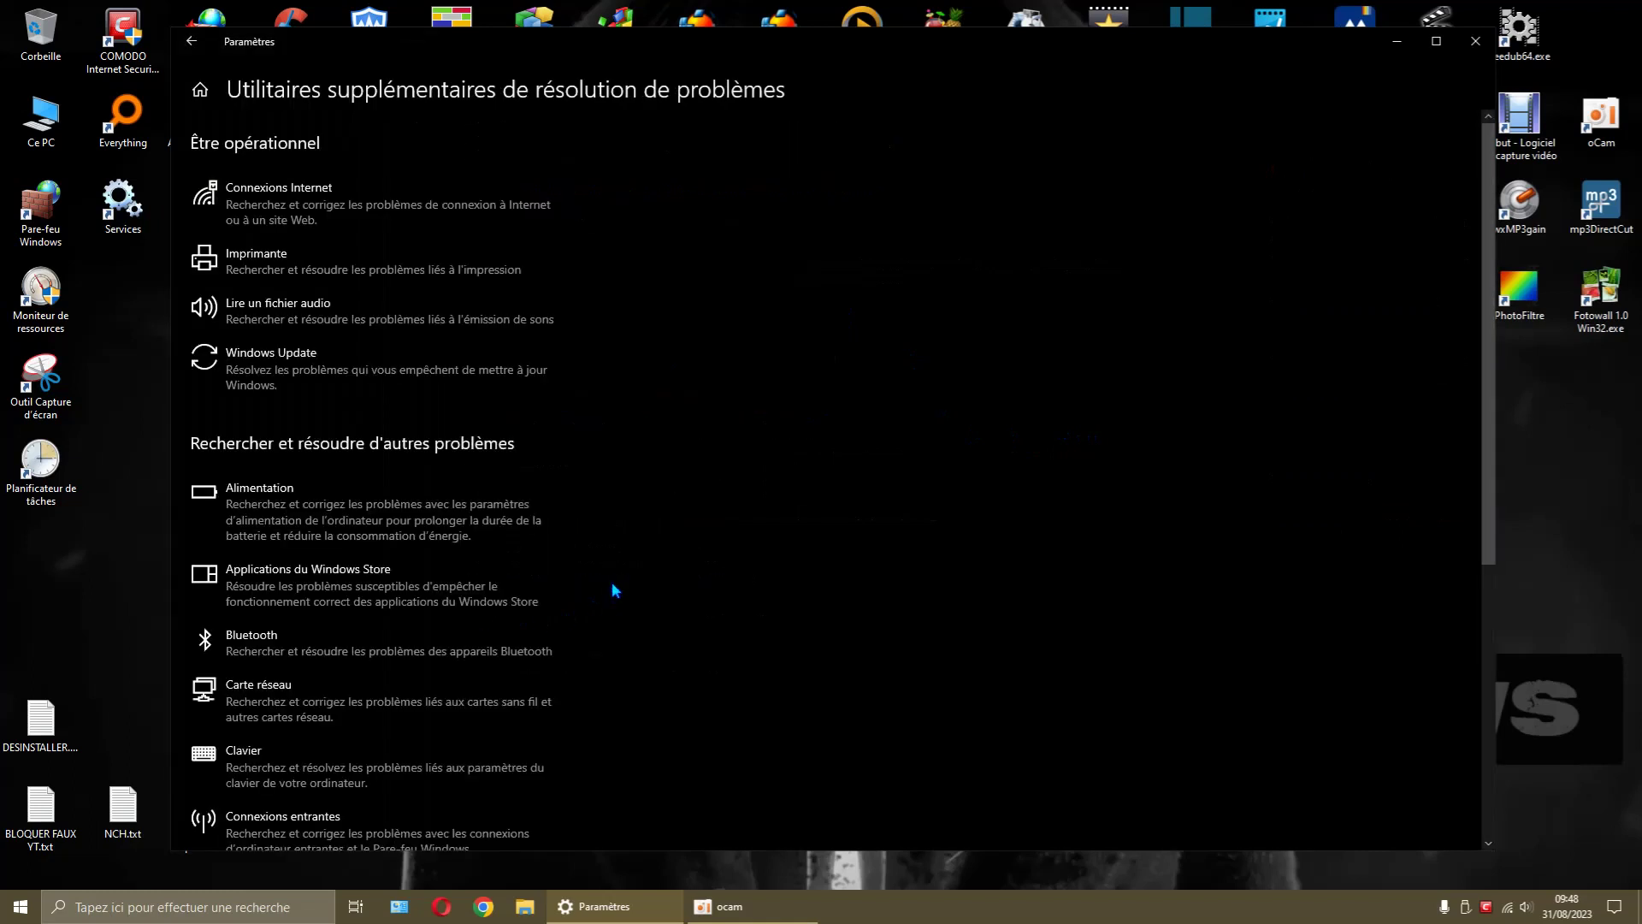
{"action": "left_click", "coordinate": [328, 377]}
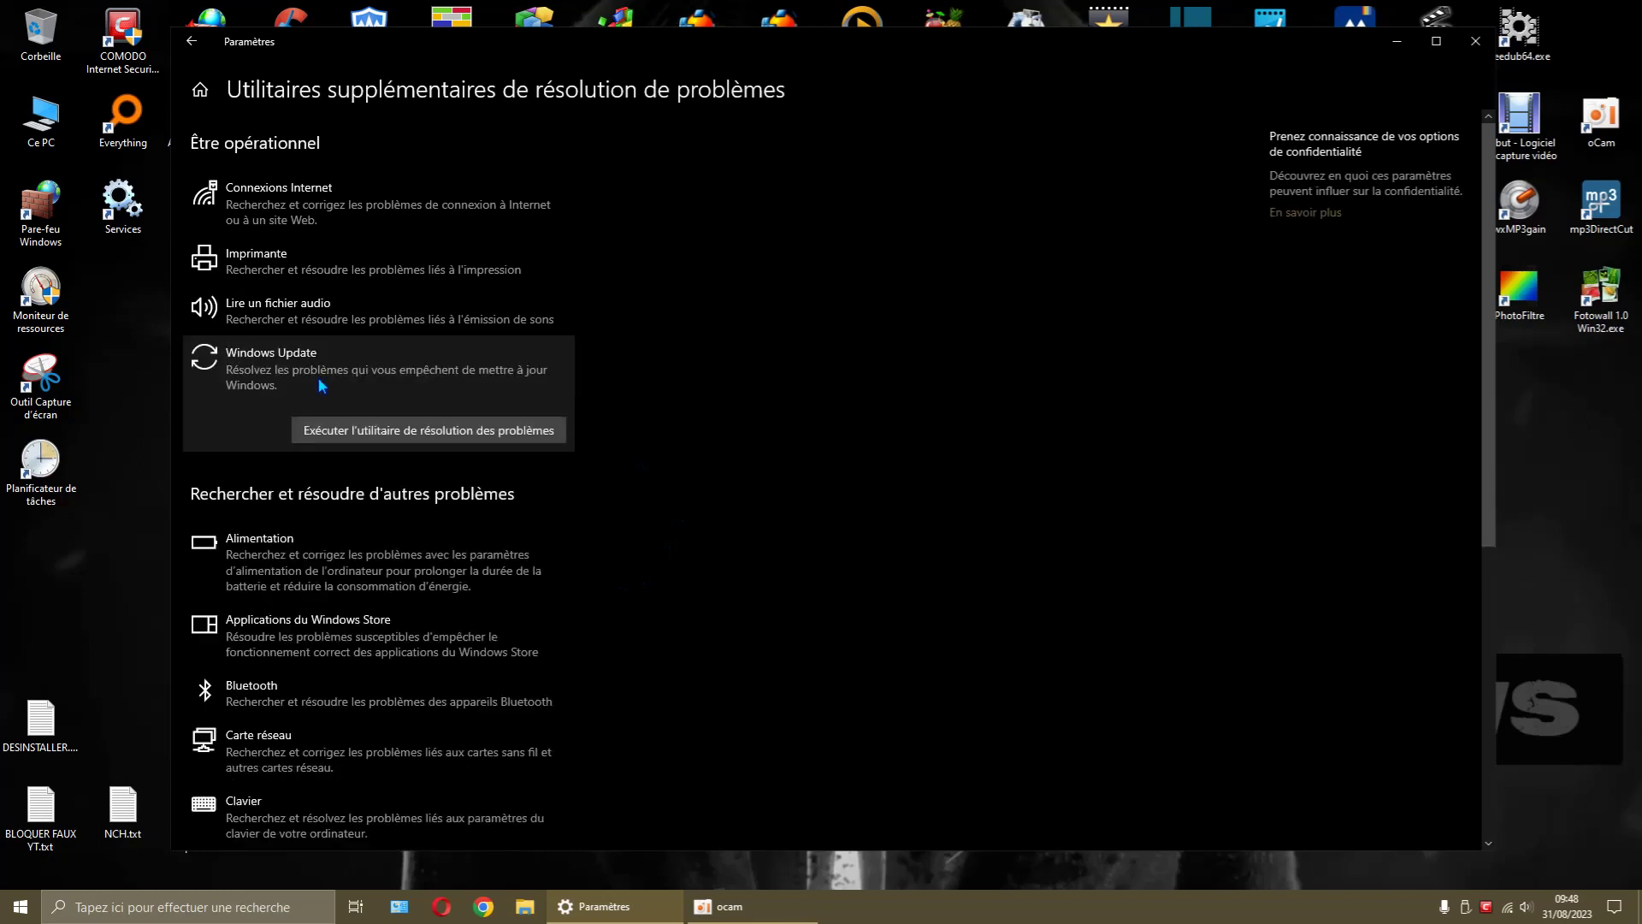
{"action": "left_click", "coordinate": [334, 430]}
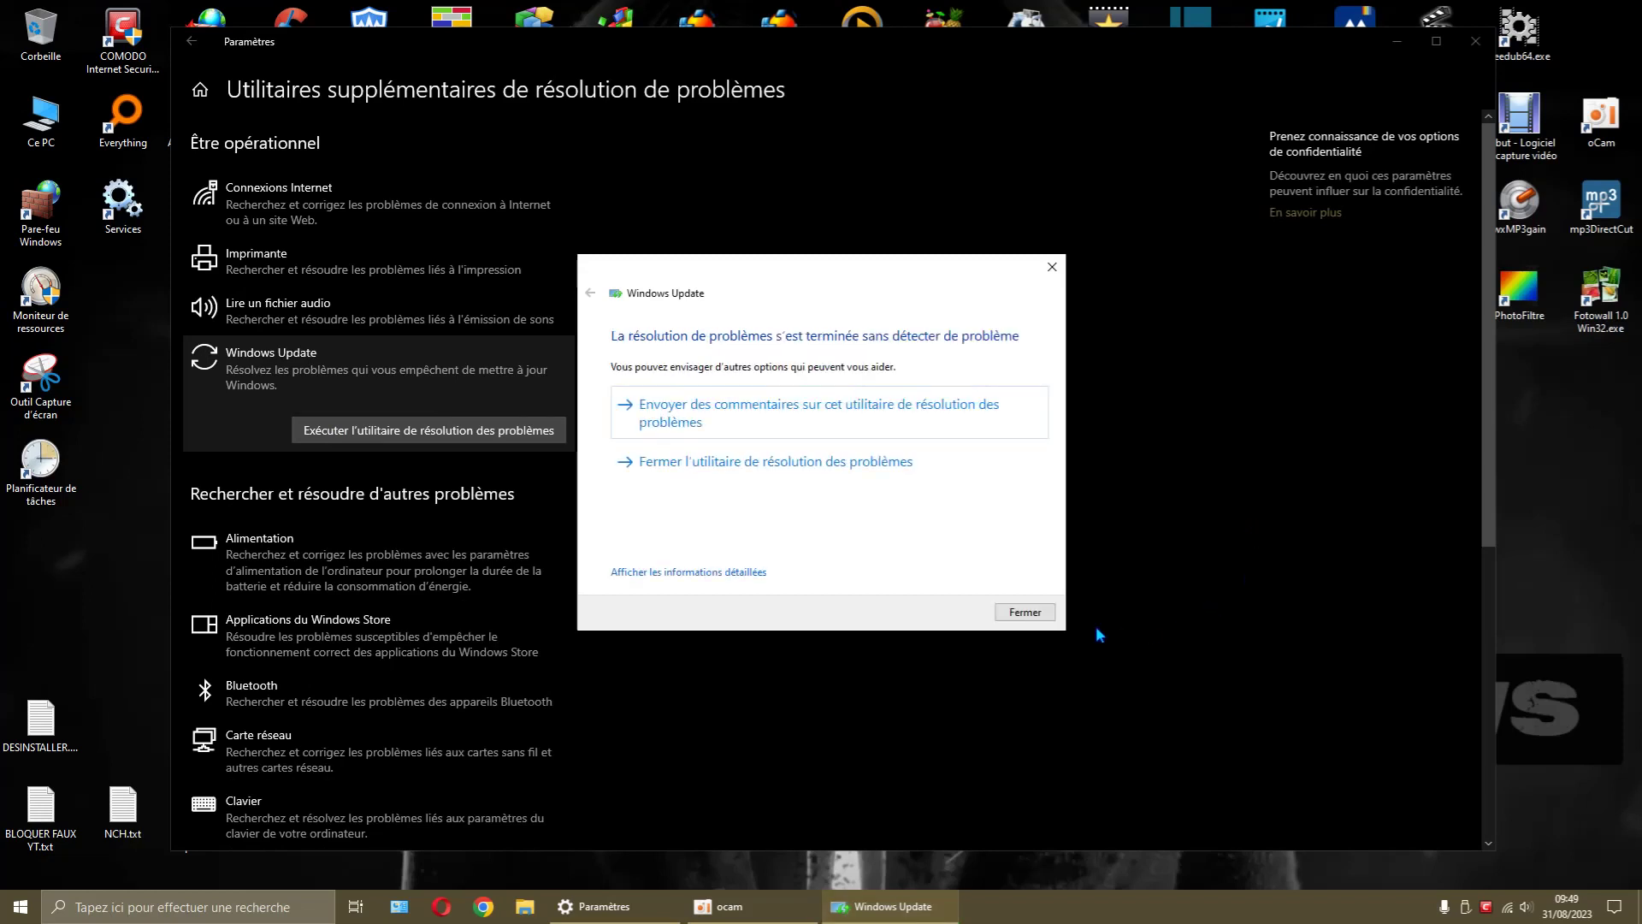
{"action": "left_click", "coordinate": [1053, 614]}
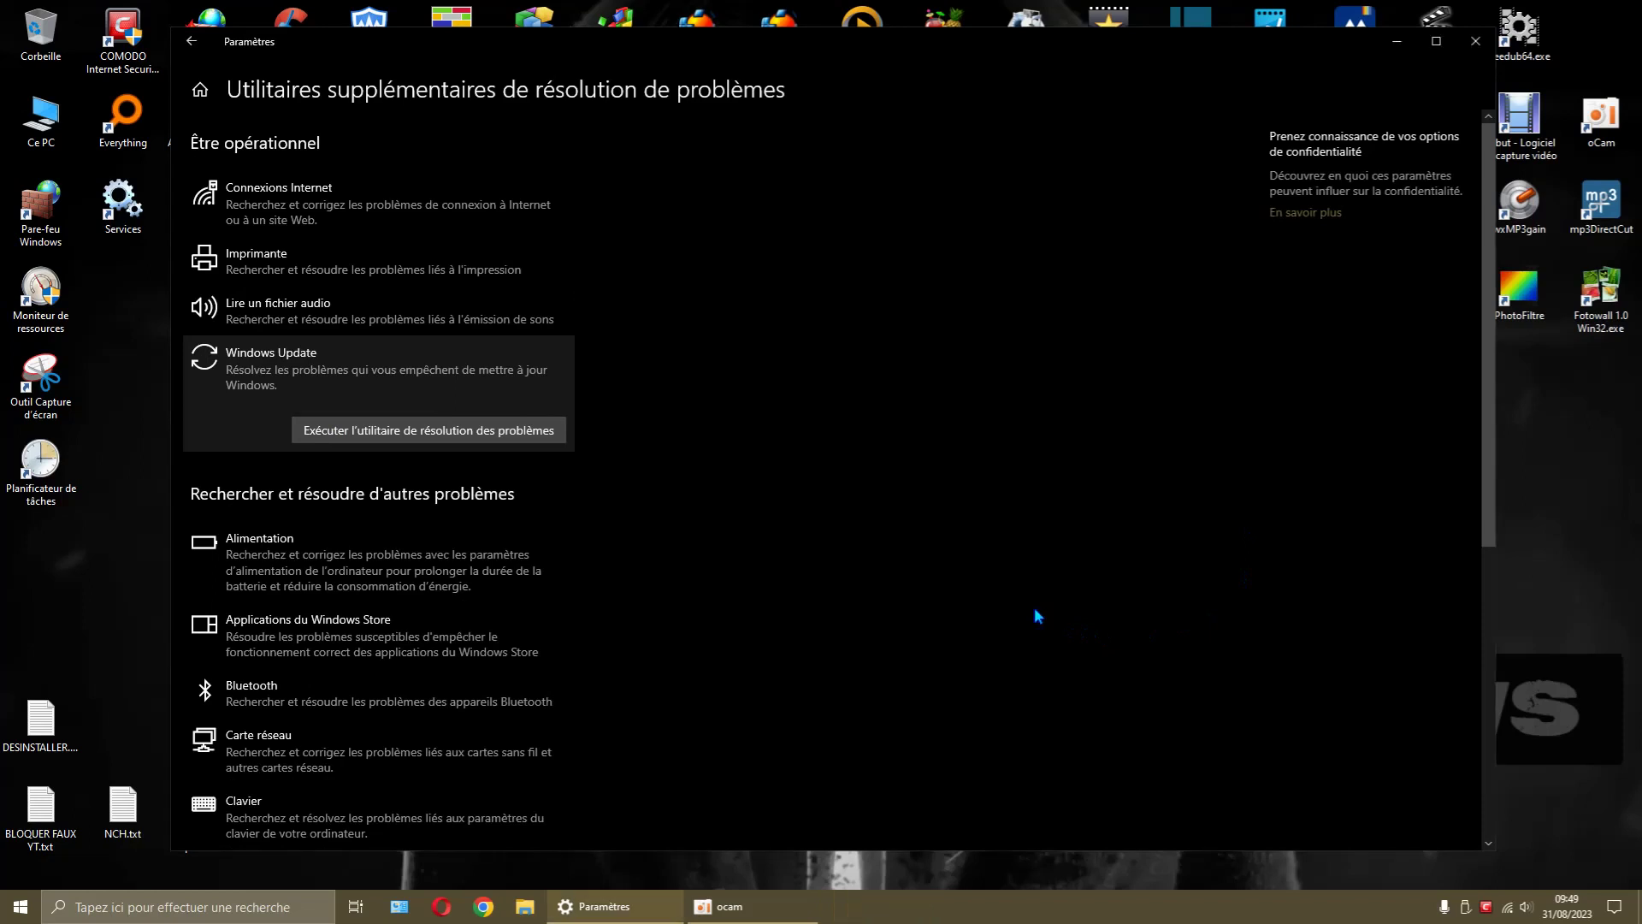
{"action": "left_click", "coordinate": [1476, 42]}
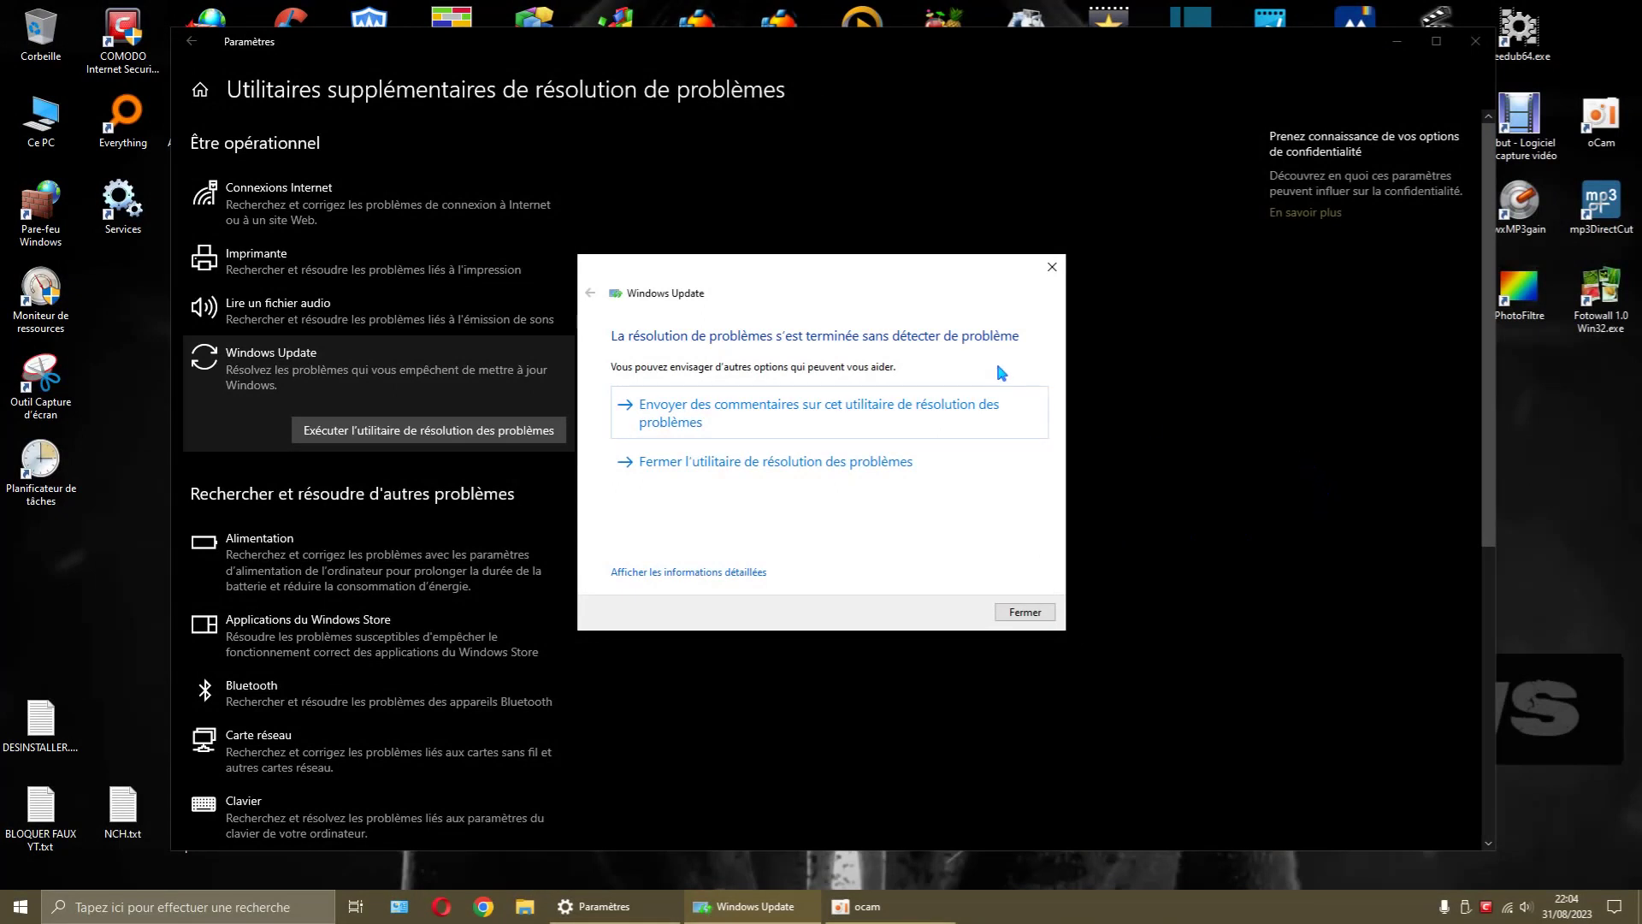
- Dismiss the finished Windows Update troubleshooter, rerun it, and close the new report
{"action": "left_click", "coordinate": [1025, 612]}
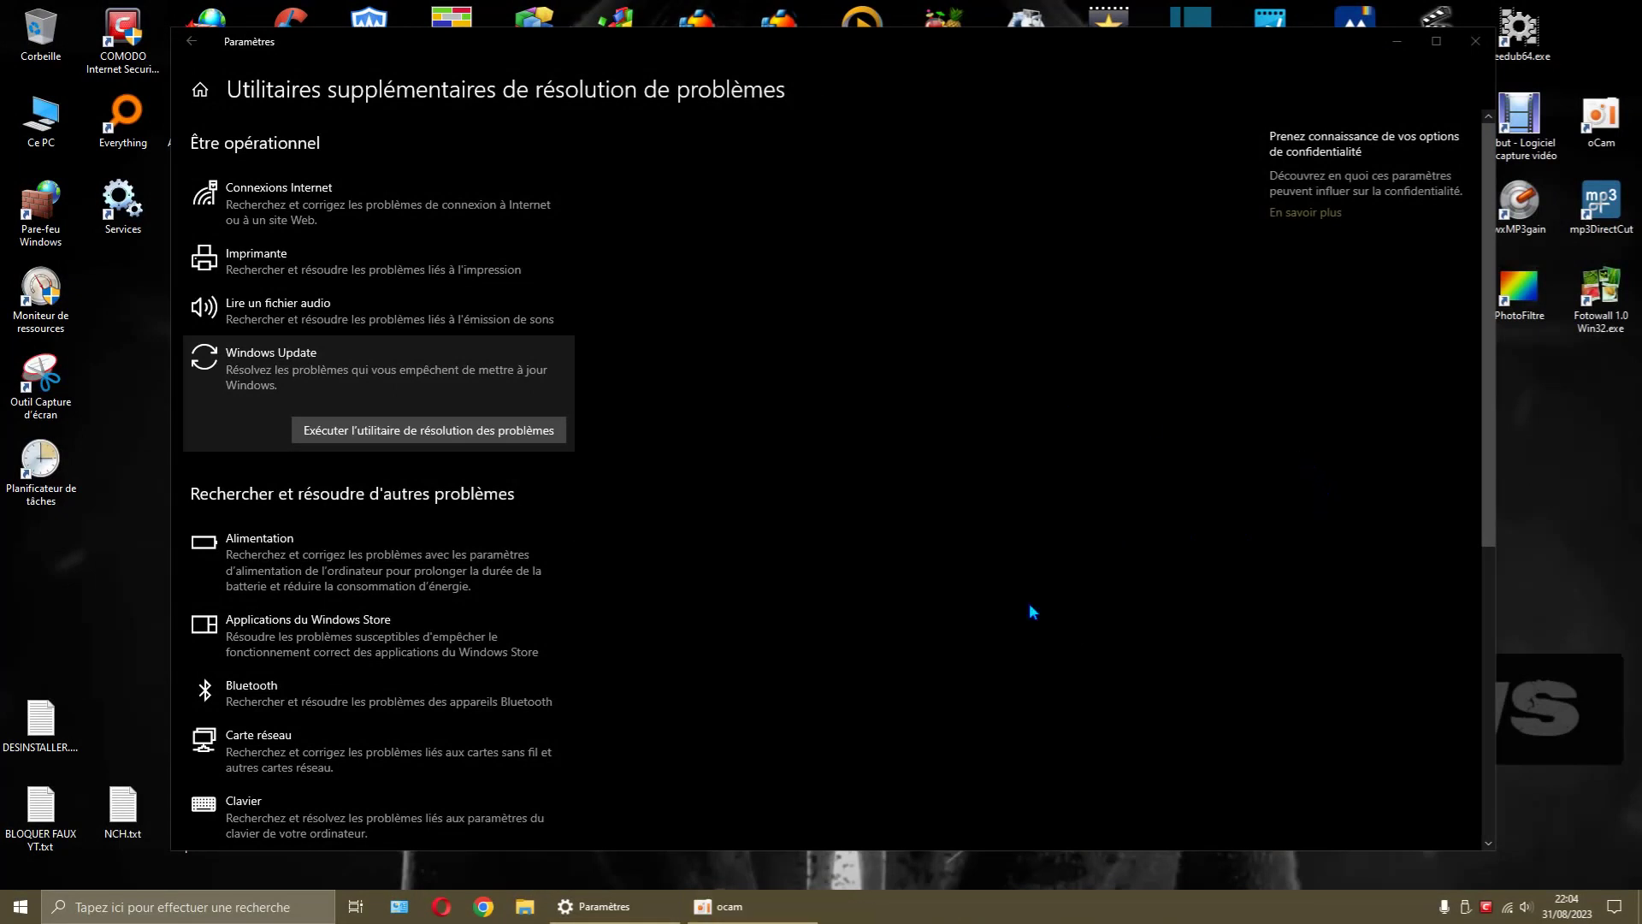
{"action": "left_click", "coordinate": [527, 432]}
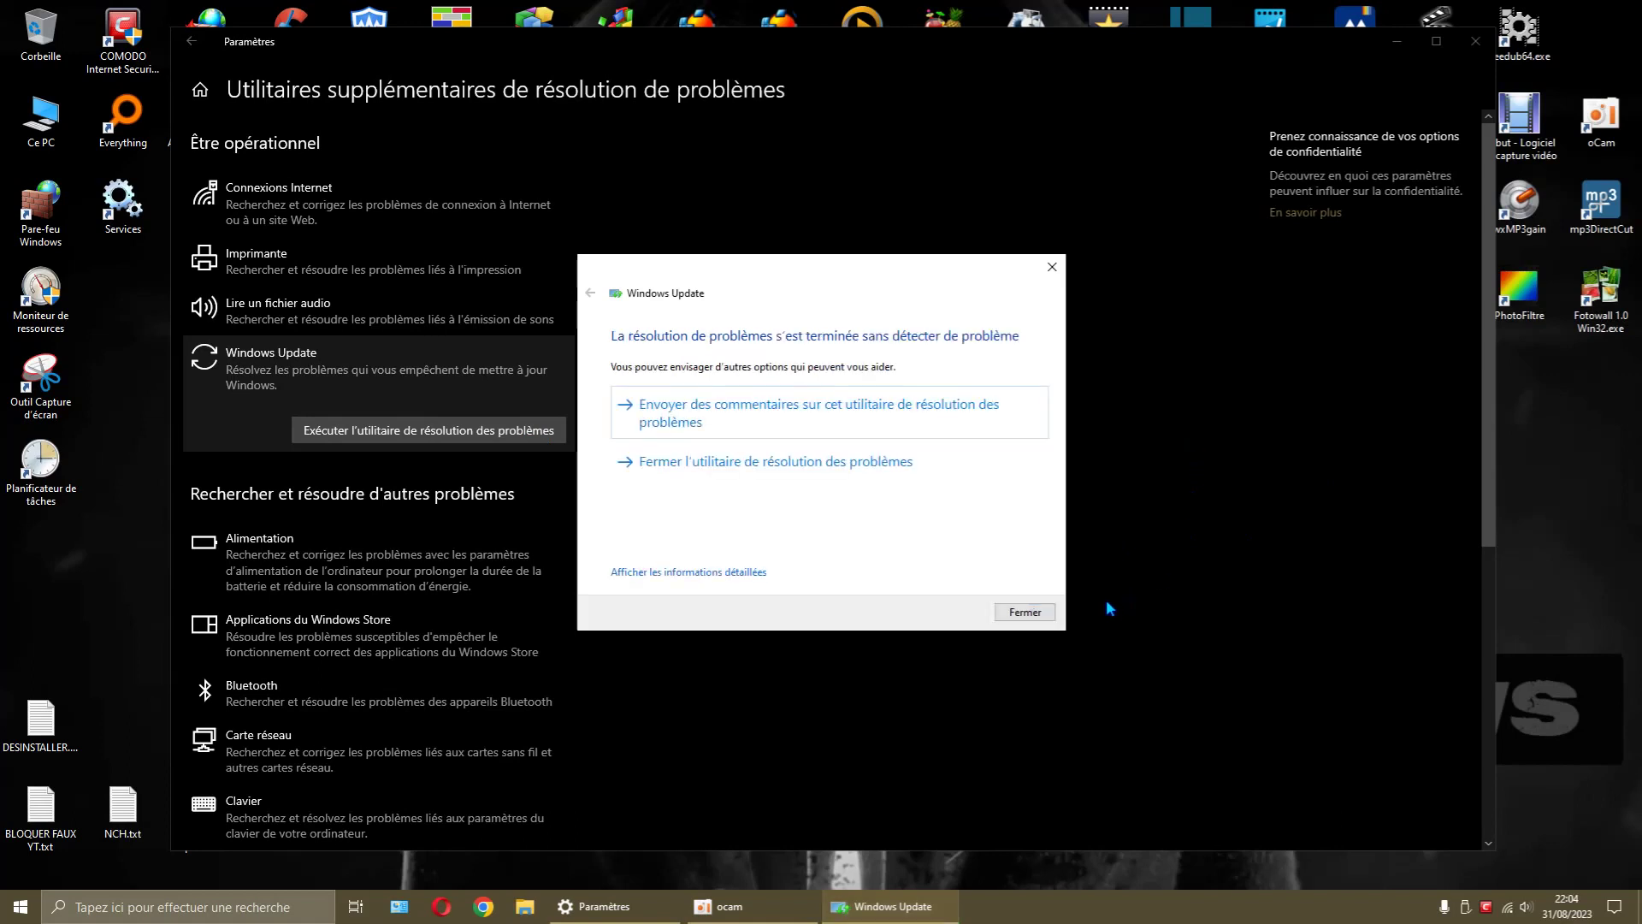
{"action": "left_click", "coordinate": [1039, 612]}
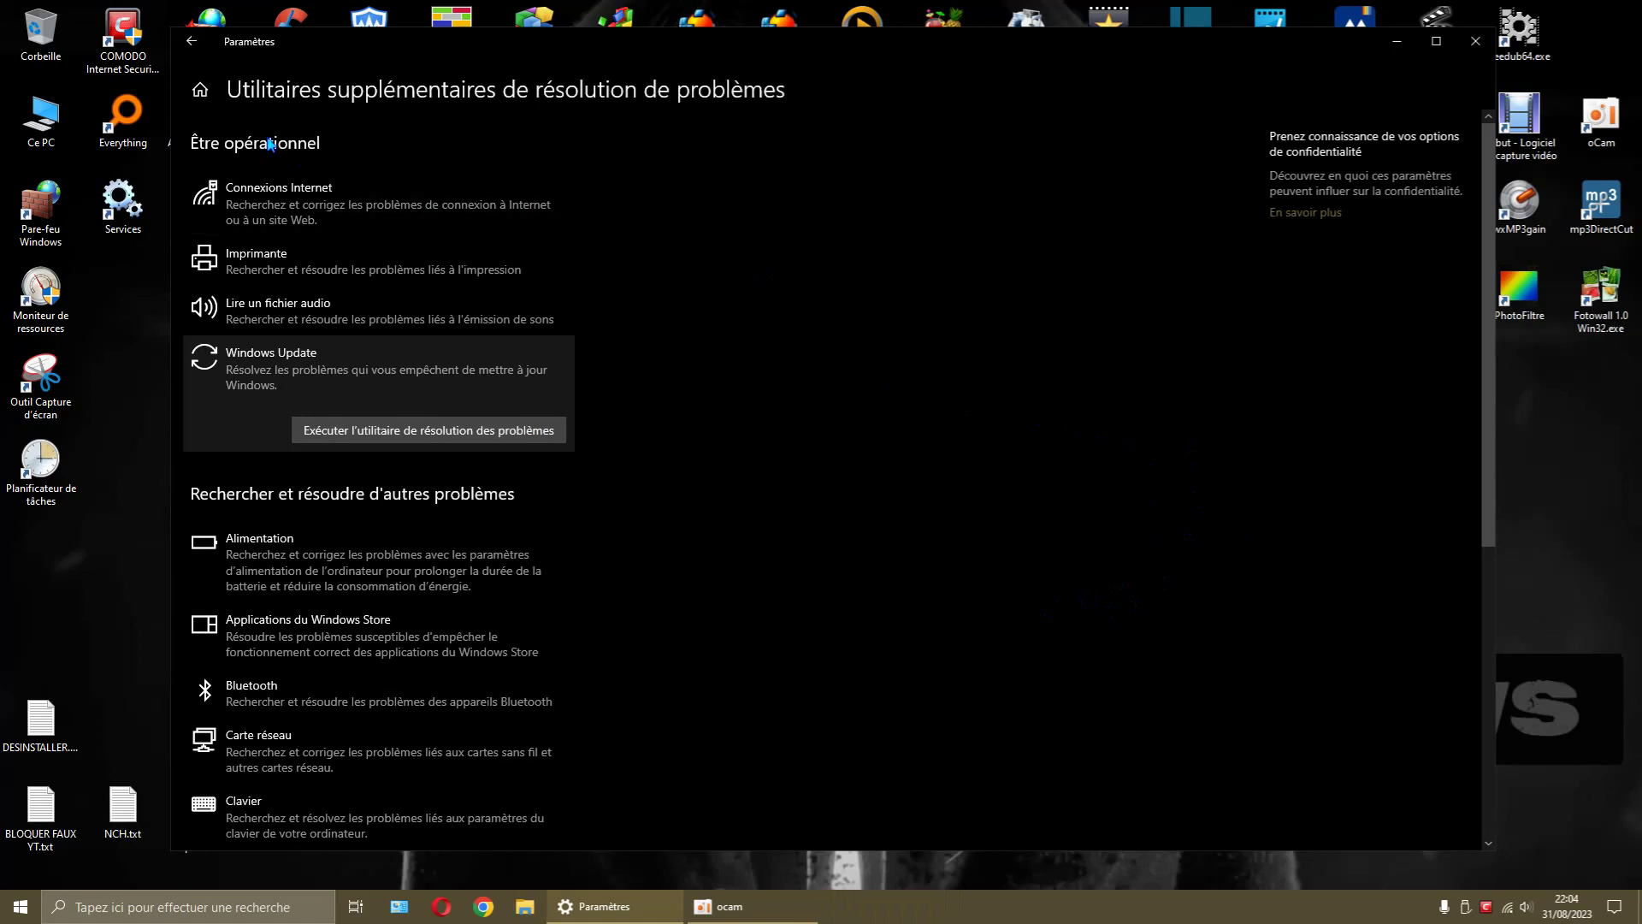
- View the troubleshooting history and the list of additional troubleshooters, returning to the main troubleshooting page
{"action": "left_click", "coordinate": [193, 44]}
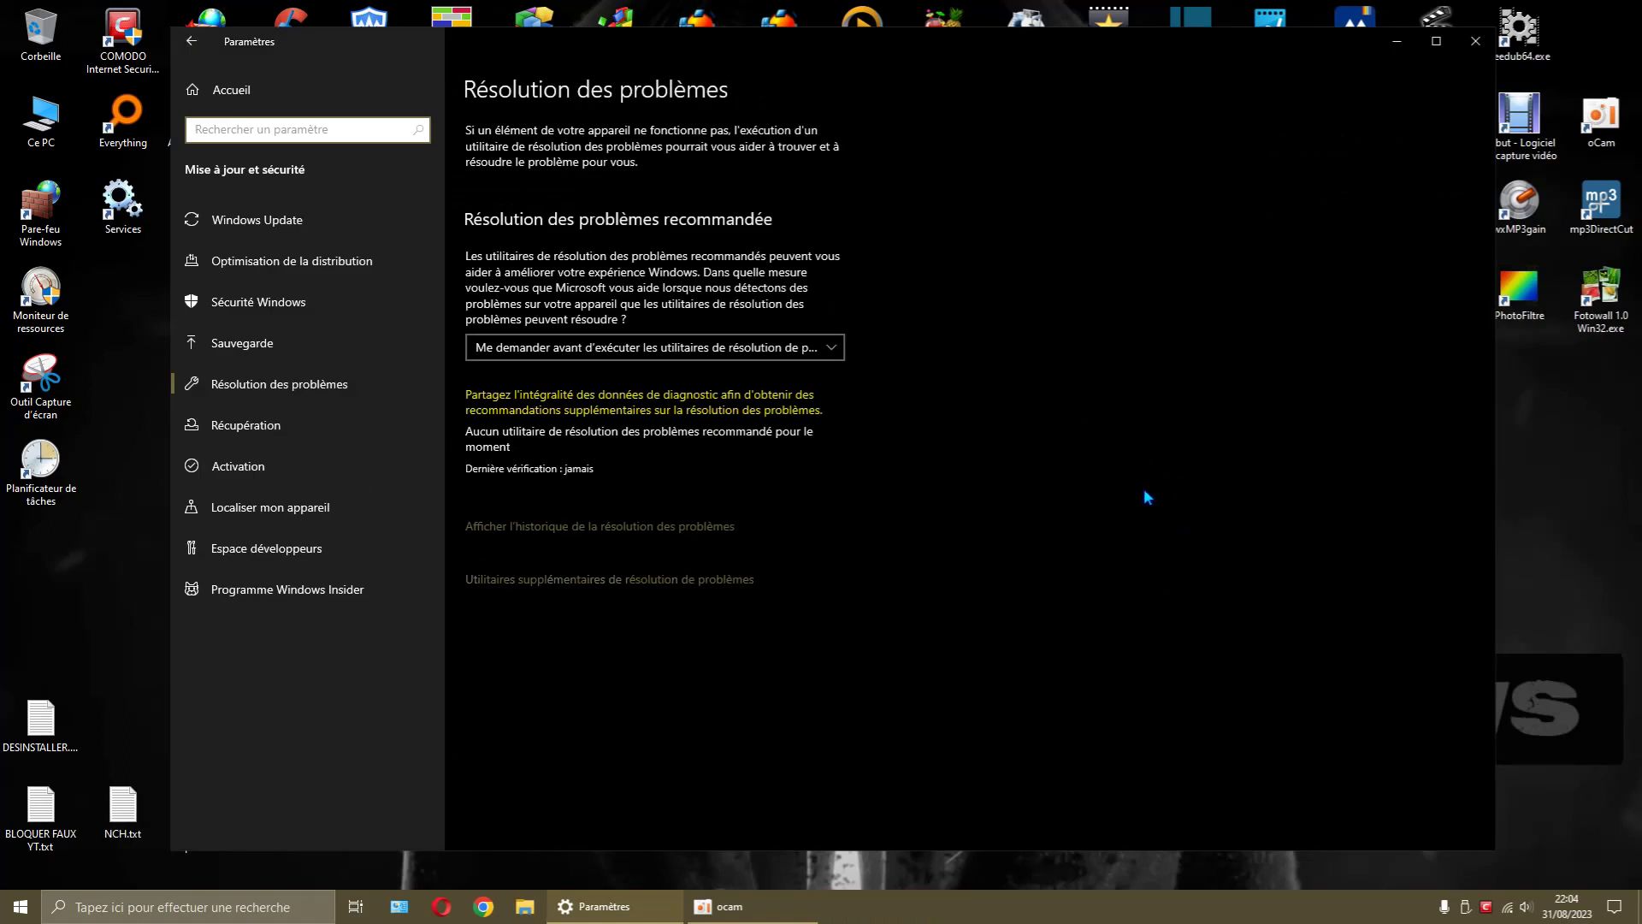
{"action": "left_click", "coordinate": [716, 525]}
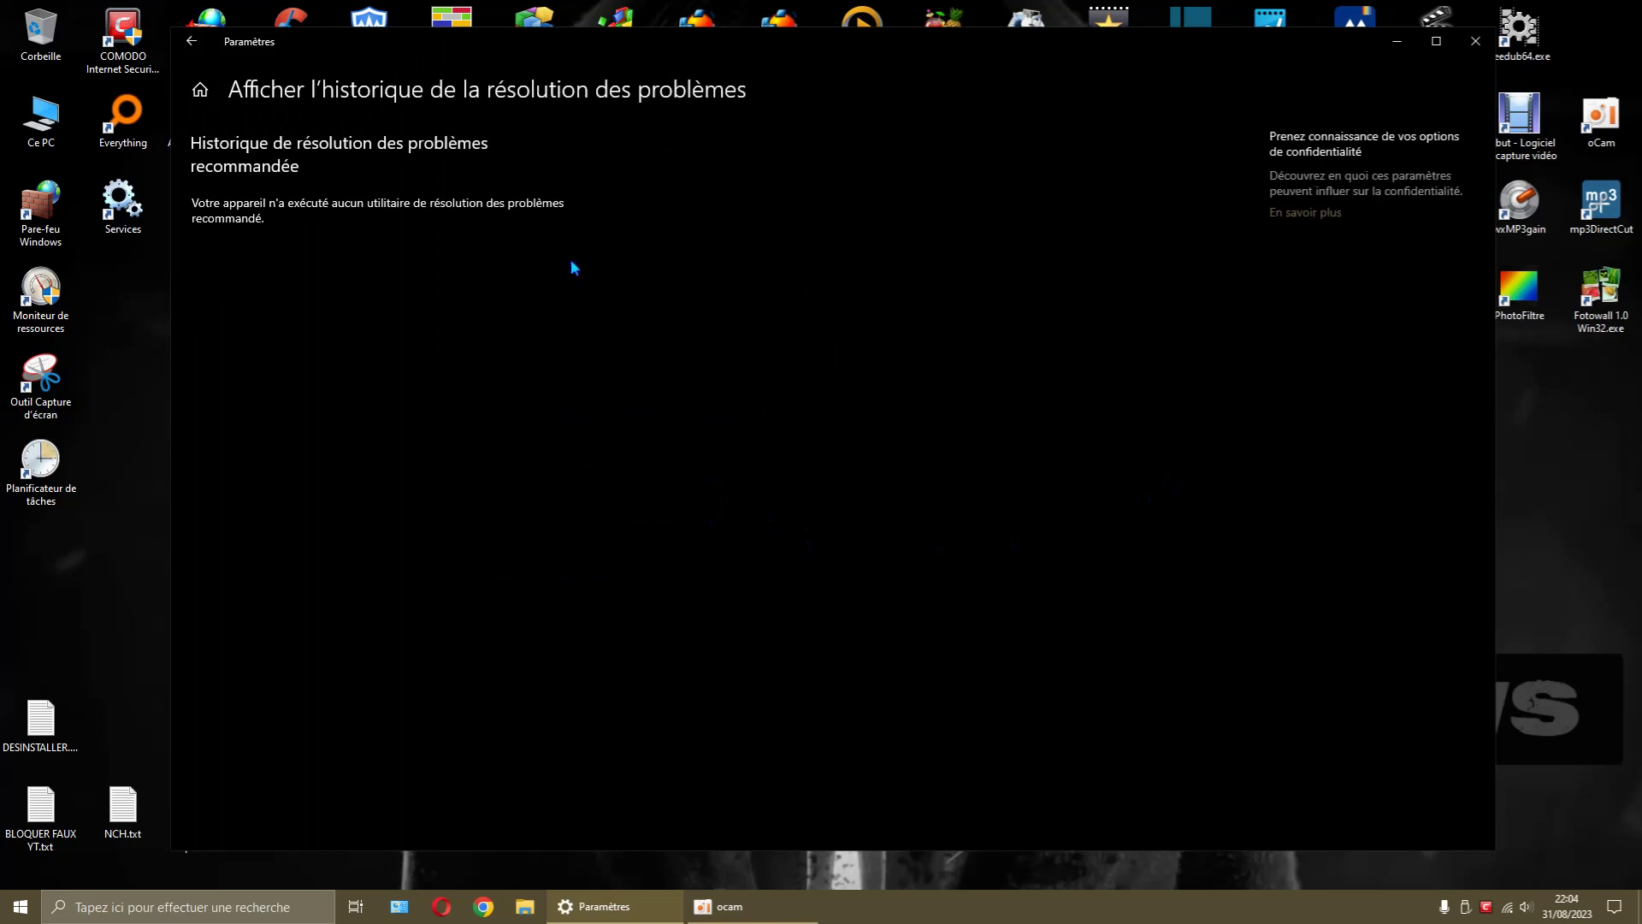
{"action": "left_click", "coordinate": [192, 43]}
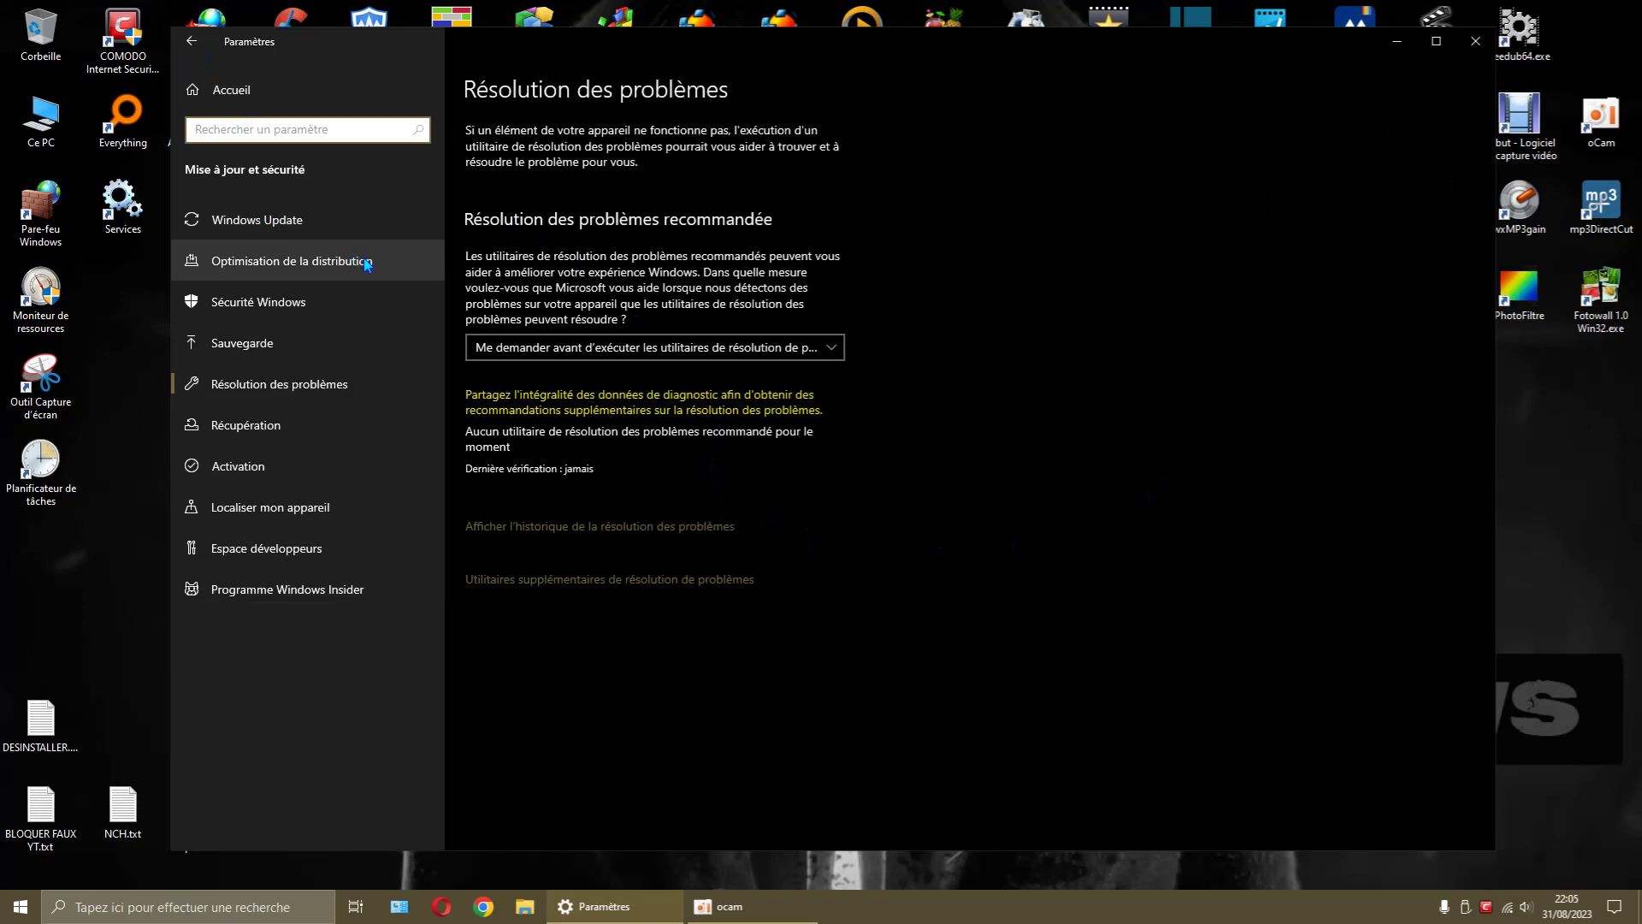
{"action": "left_click", "coordinate": [588, 579]}
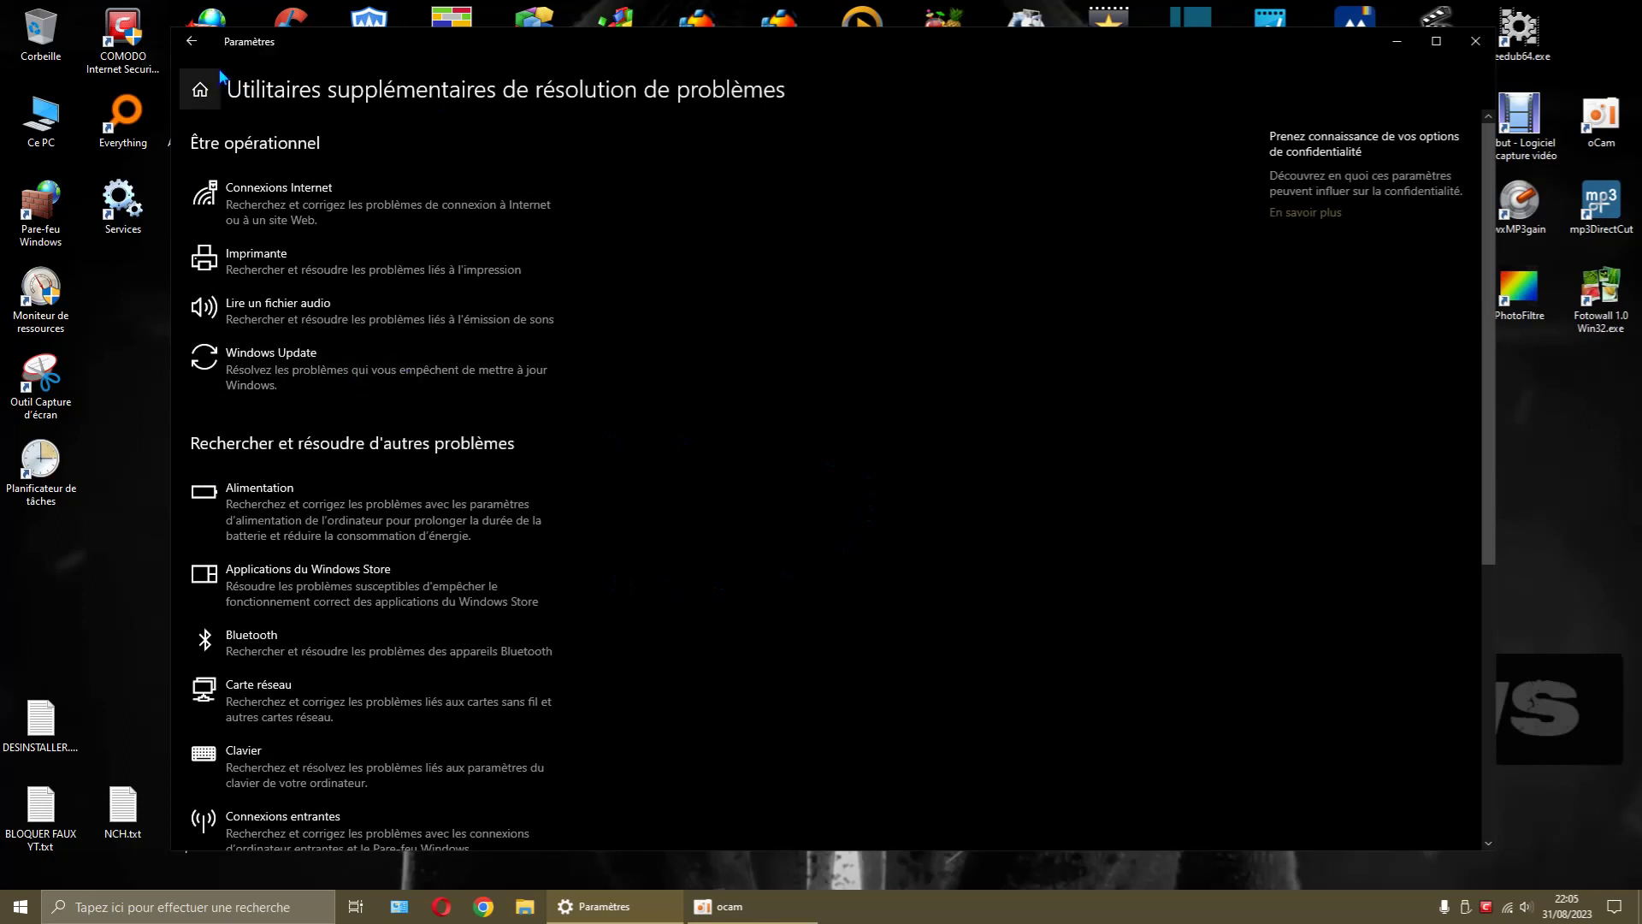
{"action": "left_click", "coordinate": [199, 48]}
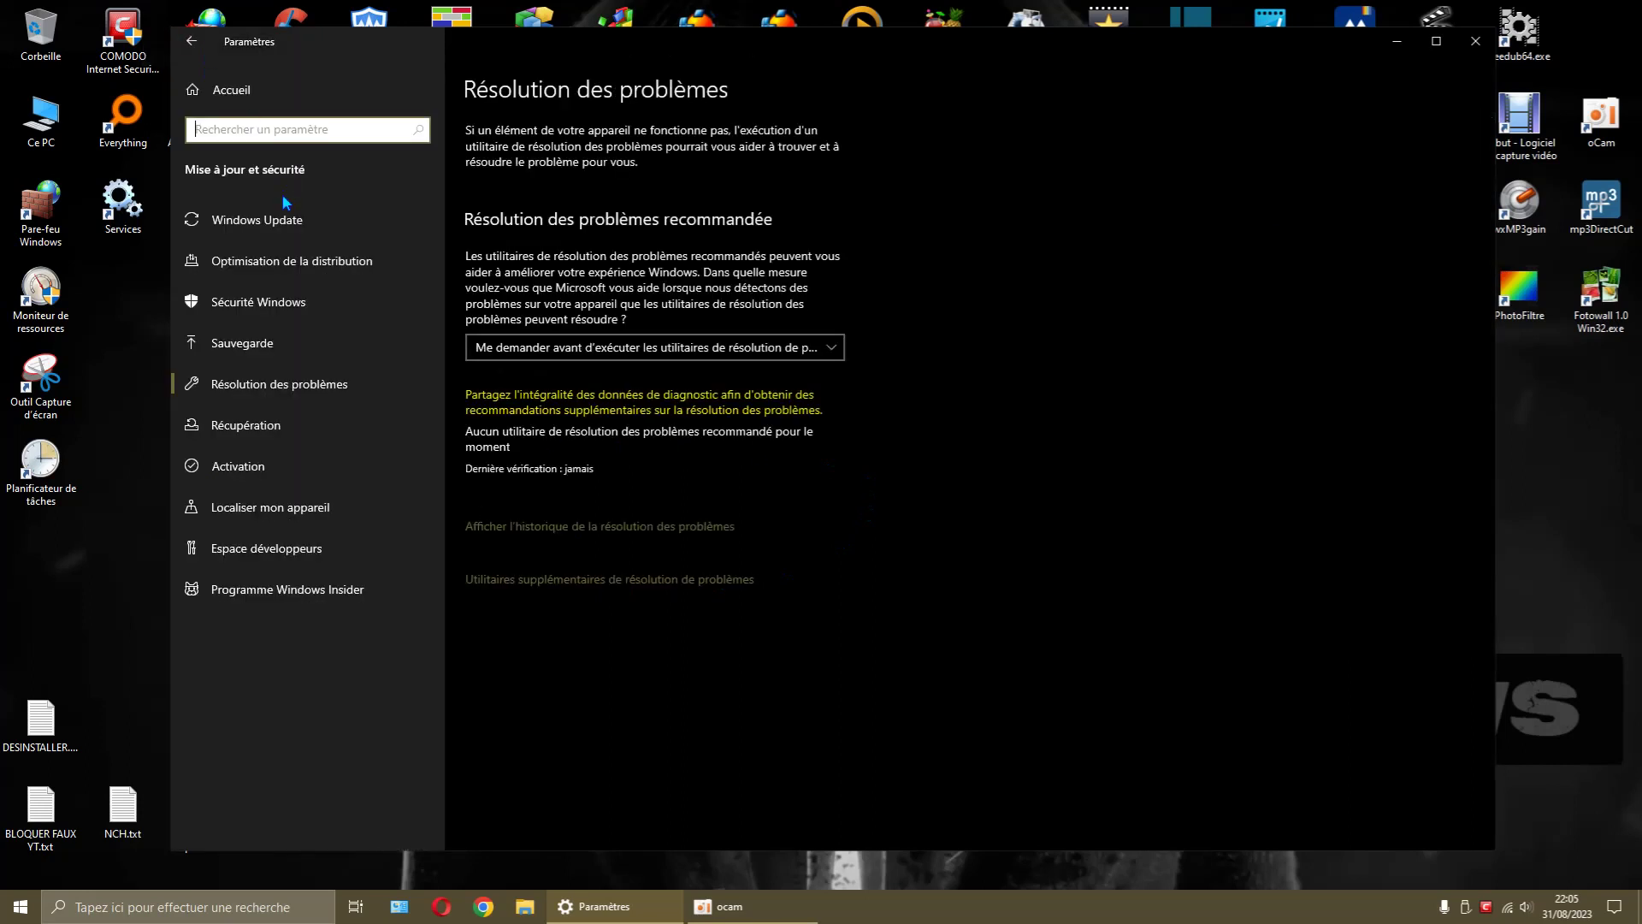
- Review the advanced options of Windows Update, including the pause-updates setting, and return to the update page
{"action": "left_click", "coordinate": [283, 223]}
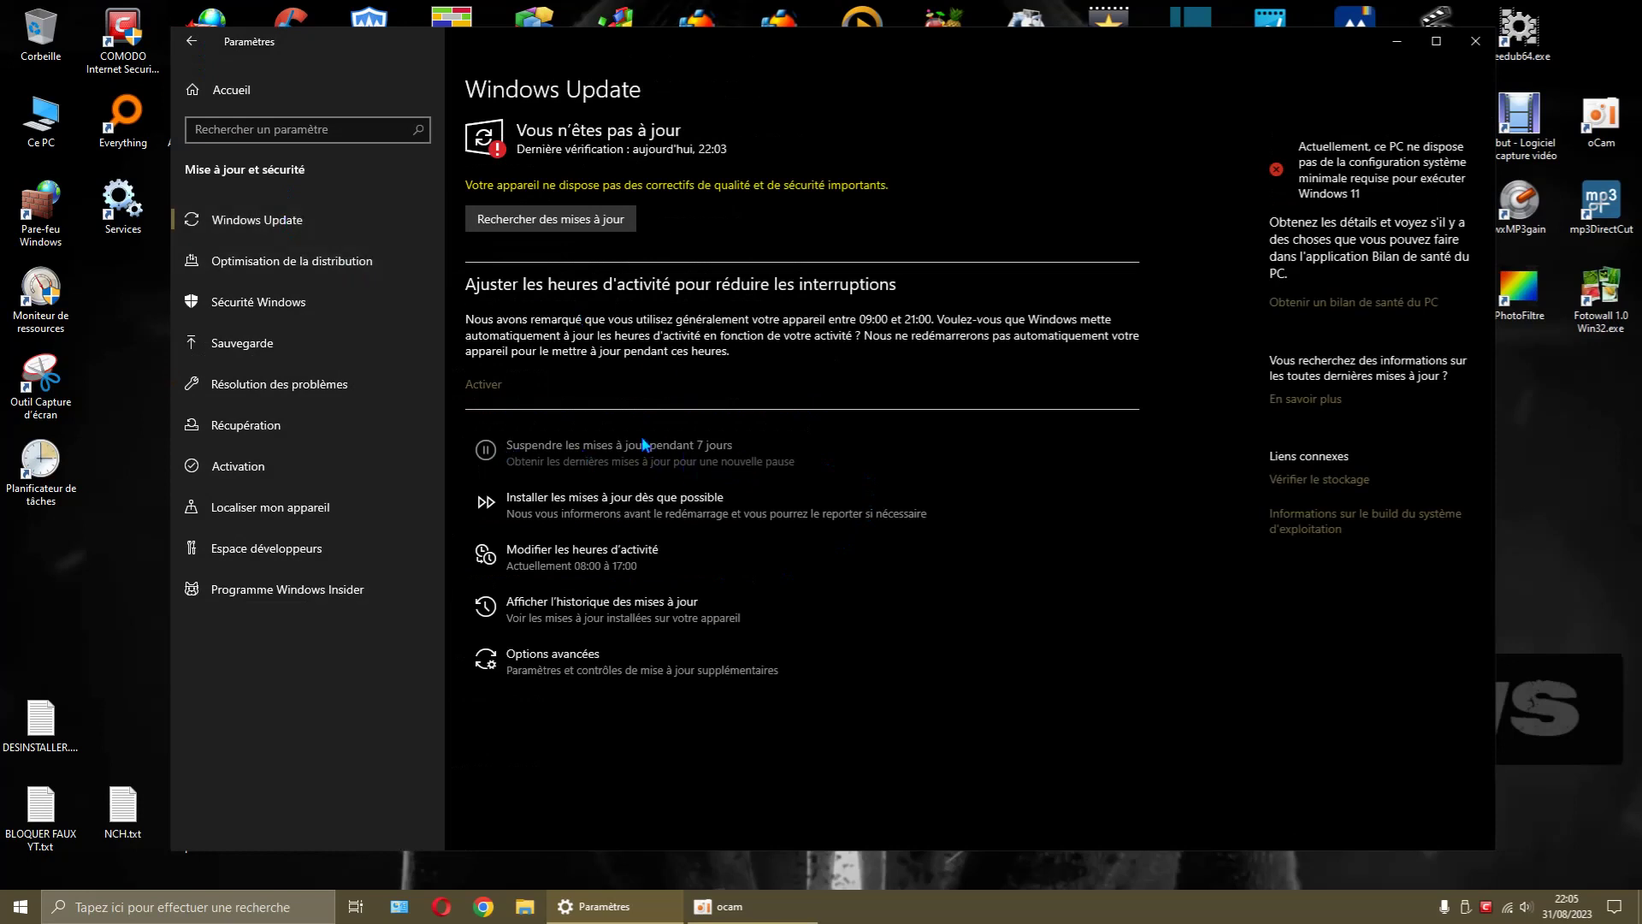
{"action": "left_click", "coordinate": [589, 670]}
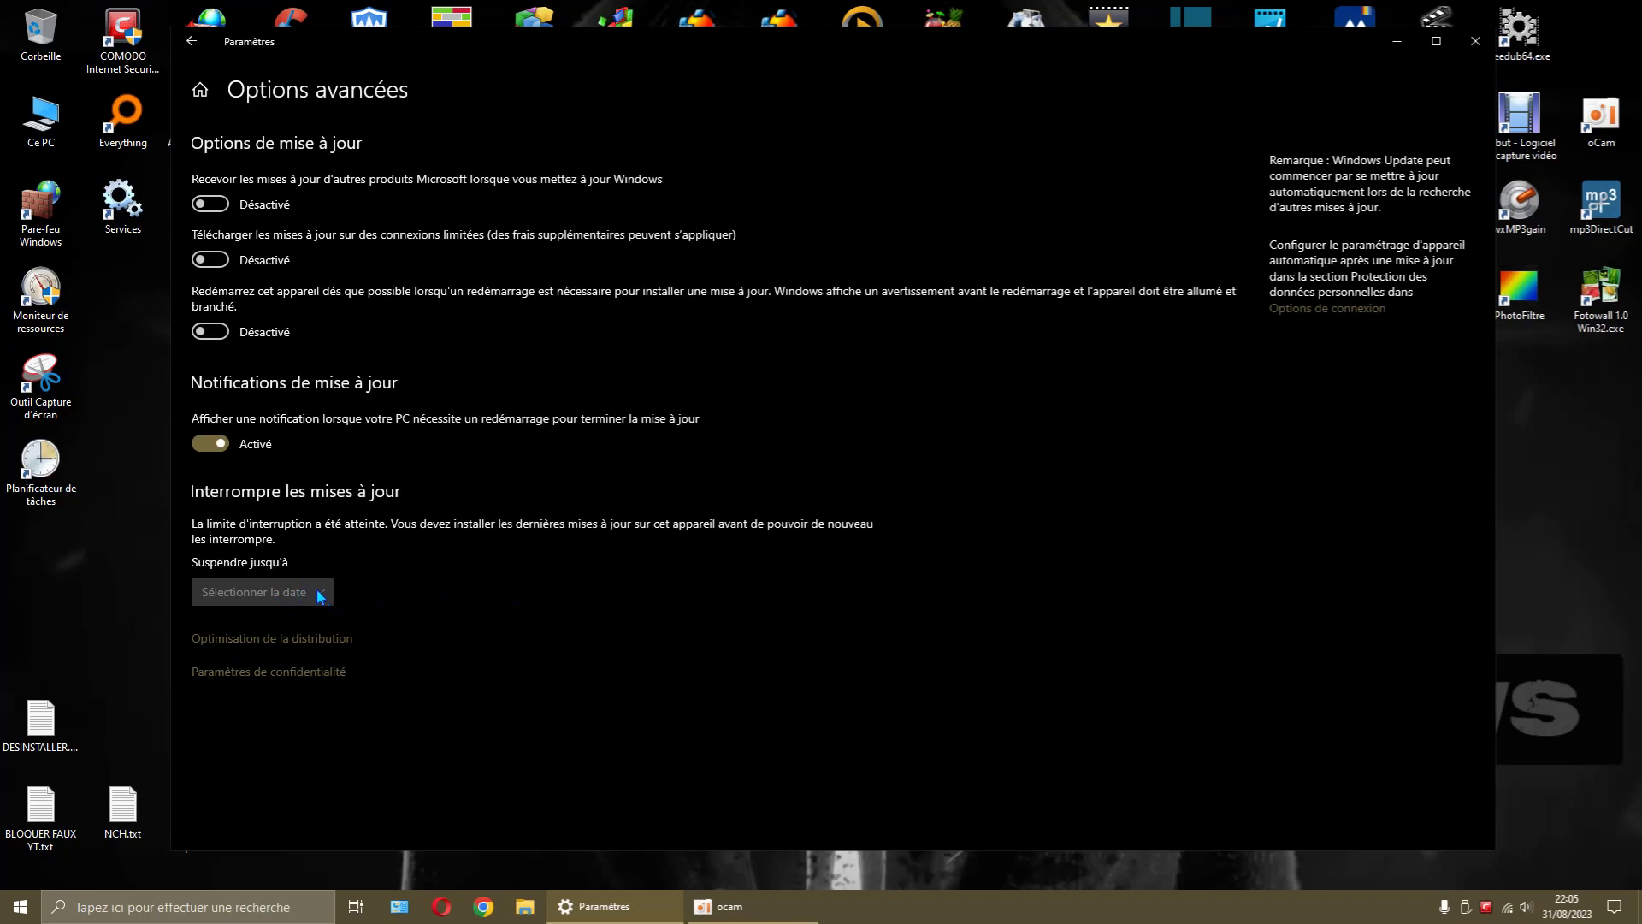
{"action": "left_click", "coordinate": [194, 44]}
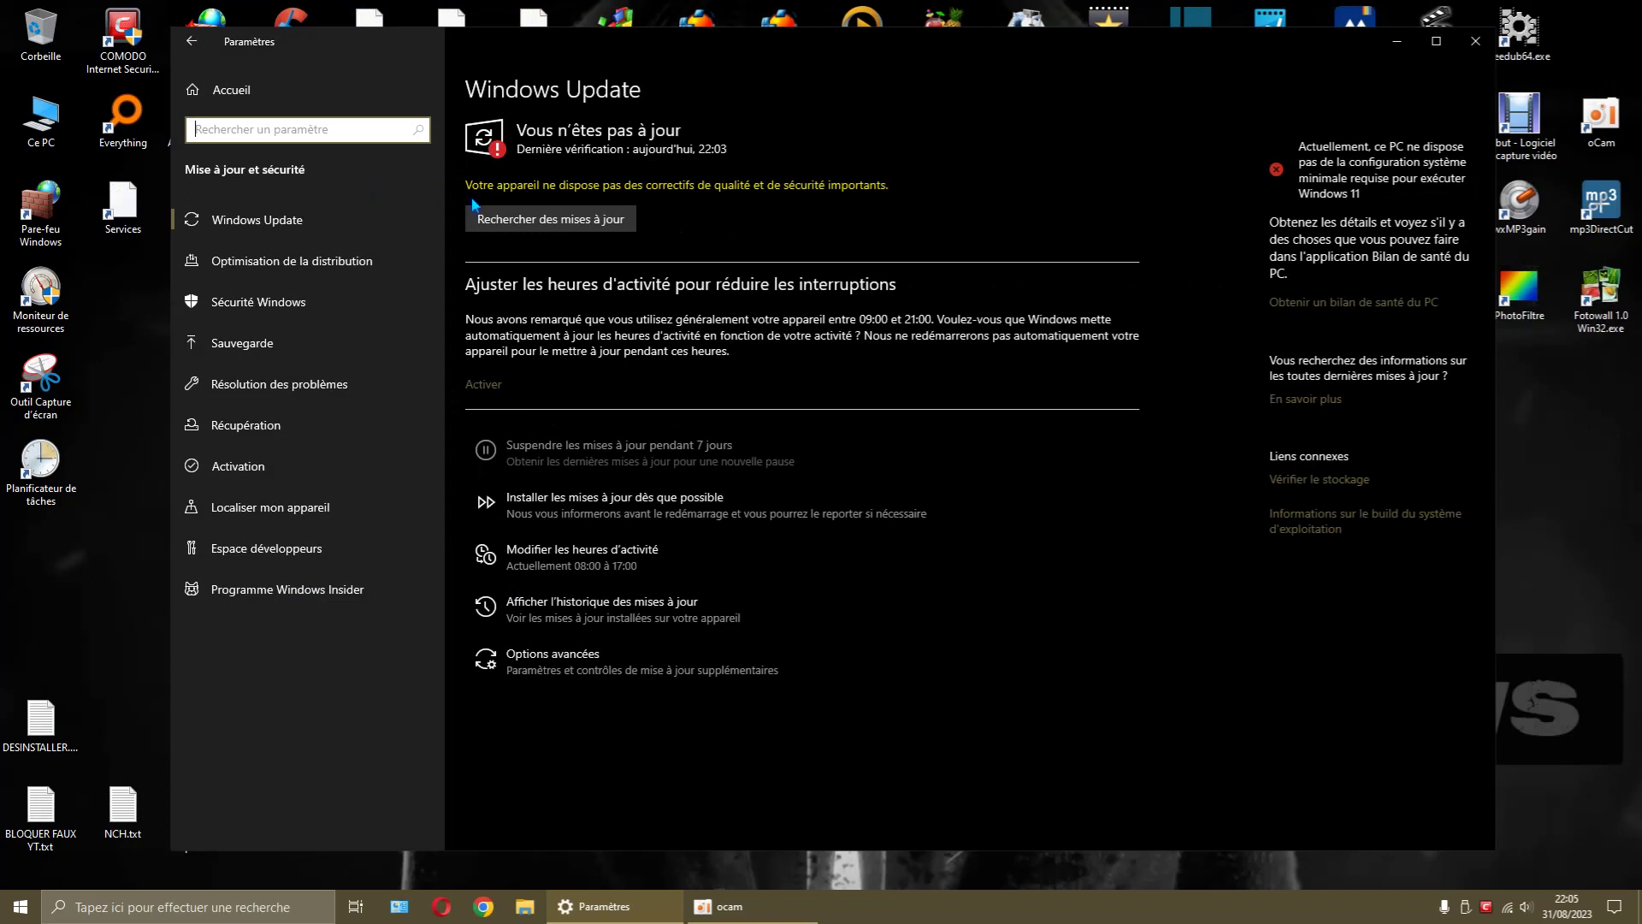
- Retry the check for Windows updates and close the Settings window
{"action": "left_click", "coordinate": [512, 223]}
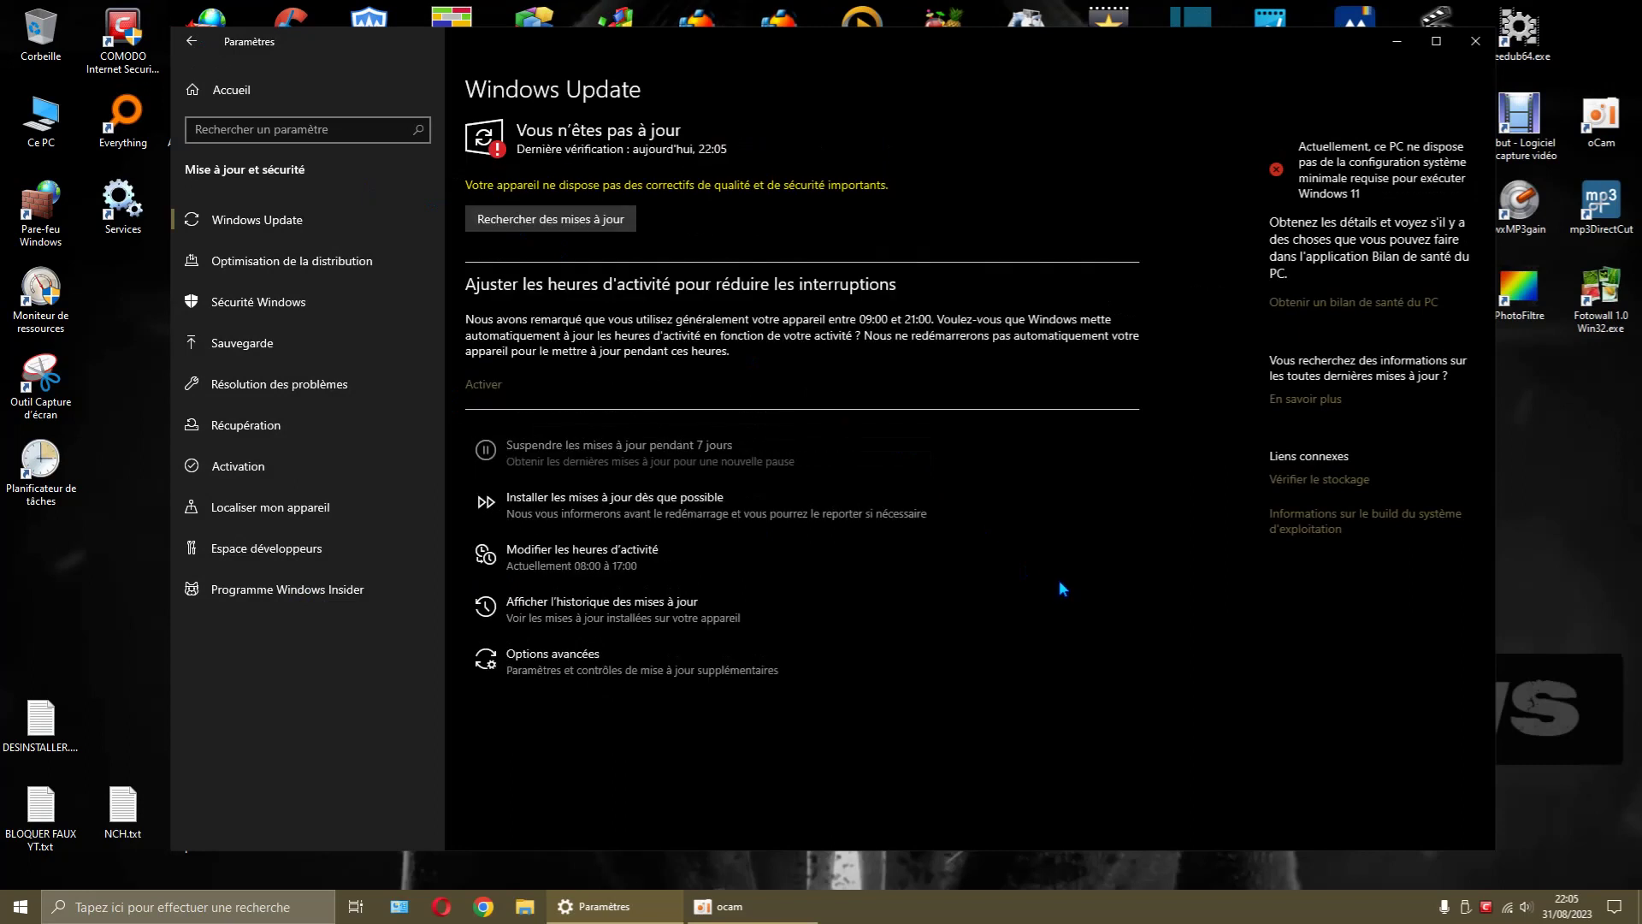
{"action": "left_click", "coordinate": [607, 223]}
{"action": "left_click", "coordinate": [1475, 41]}
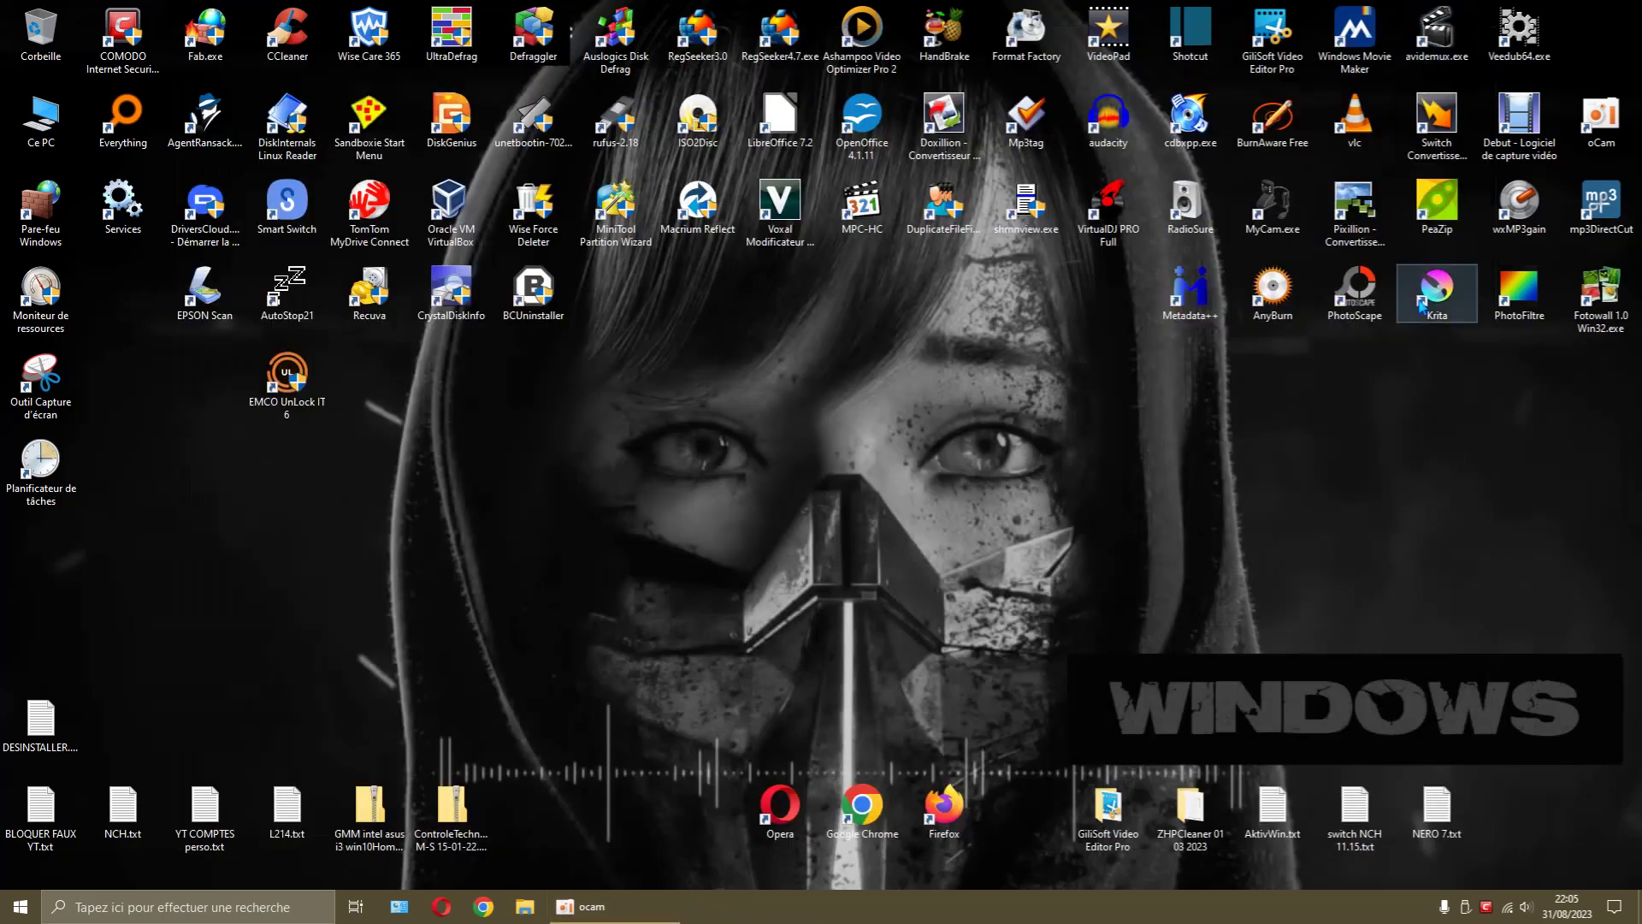